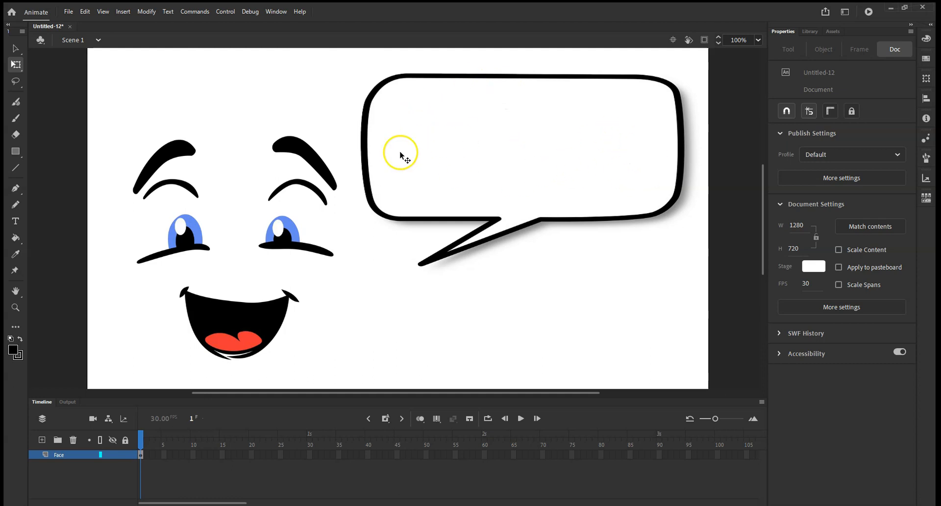
Step: Activate the Text tool and add a new layer named Text above the Face layer
left_click(23, 220)
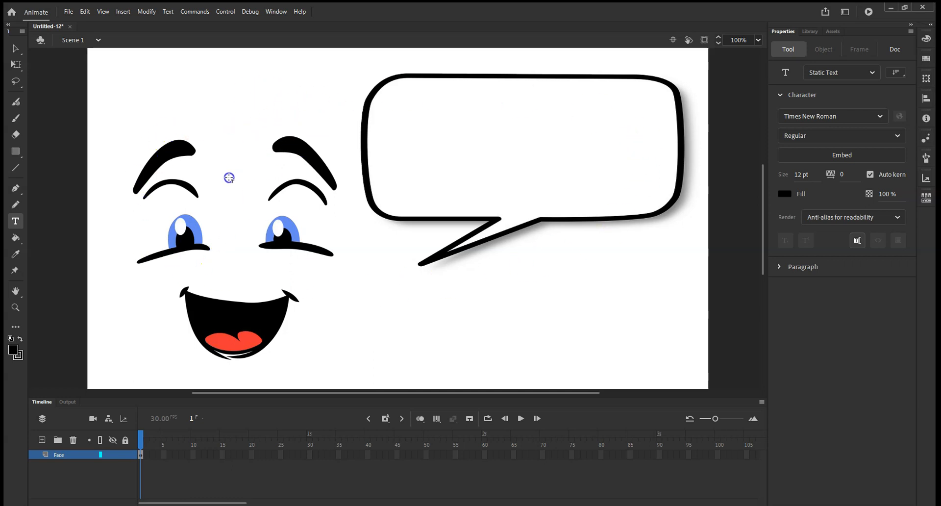
left_click(40, 440)
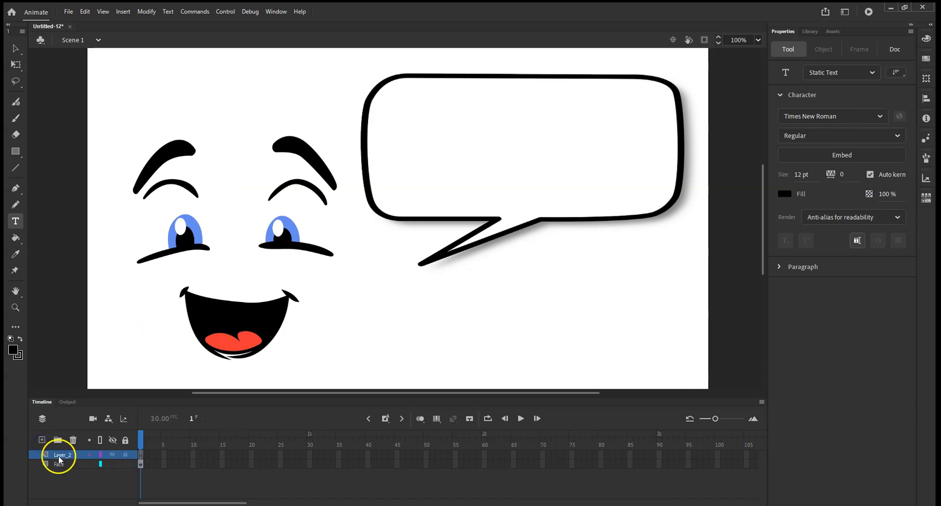
double_click(57, 455)
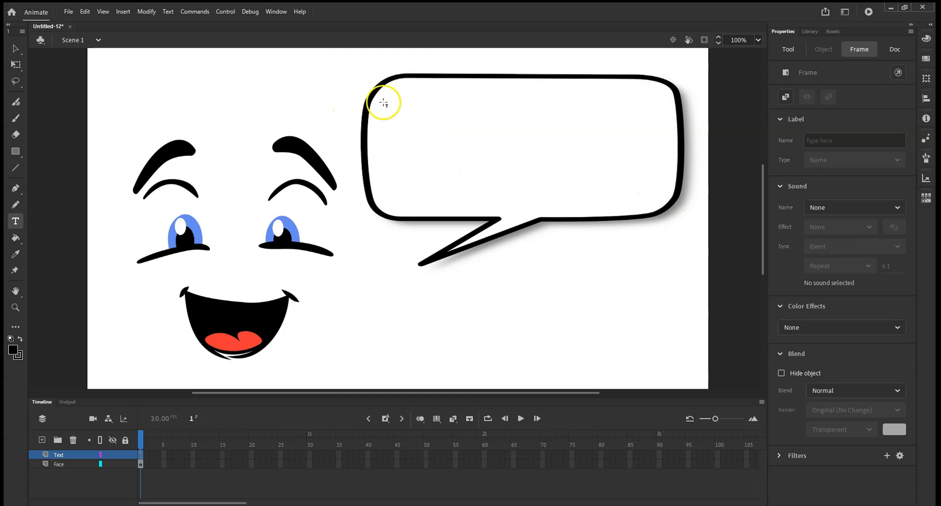
Step: Create a static text box about 551 px wide inside the speech bubble and enter "Hey, how are you?" at 36 pt
left_click_drag(387, 94, 653, 184)
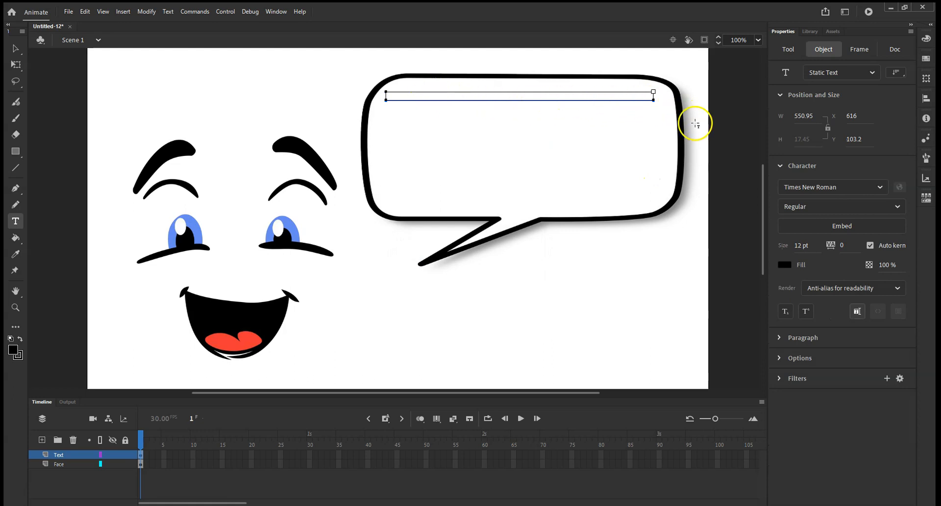
left_click(800, 246)
type("36")
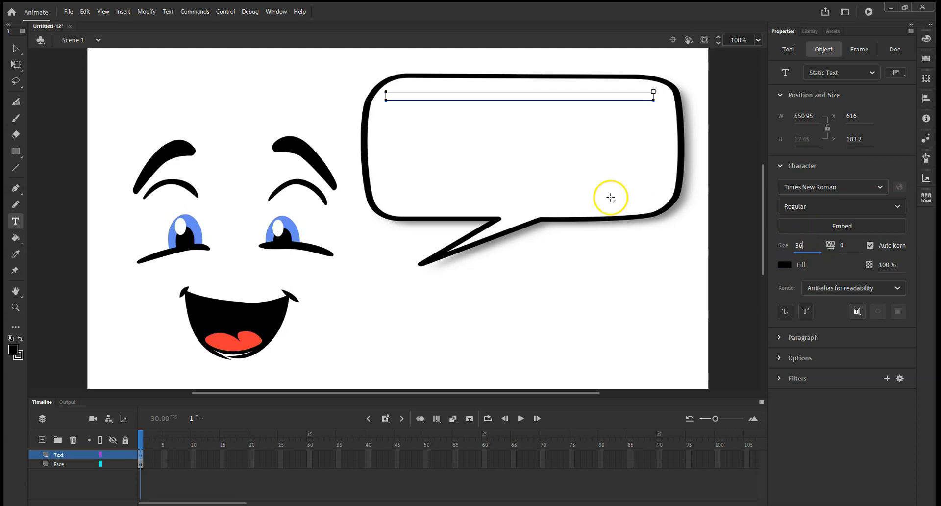
key("Return")
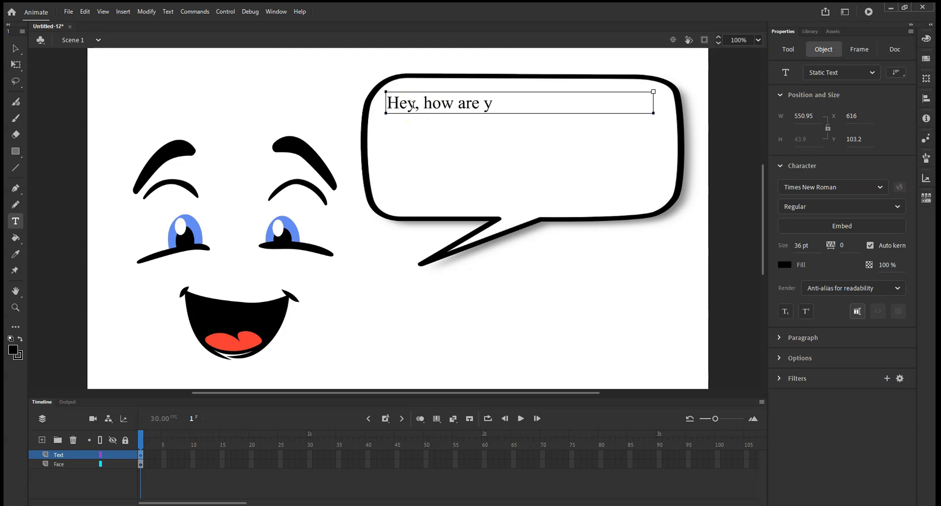
Step: Select the whole sentence in the speech bubble and increase its font size to 72 pt
left_click_drag(523, 102, 388, 103)
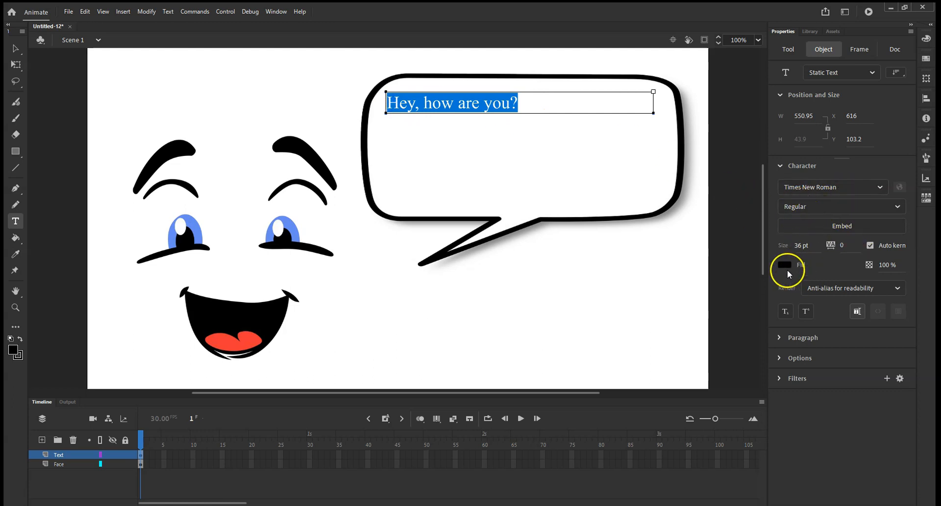
type("72")
left_click(817, 244)
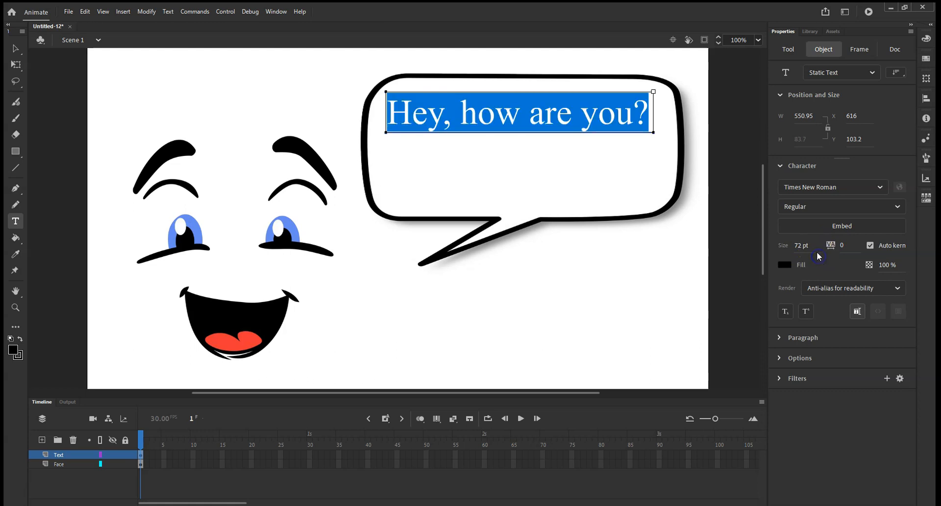
Step: Change the font of the speech bubble text to Comic Sans MS
left_click(825, 187)
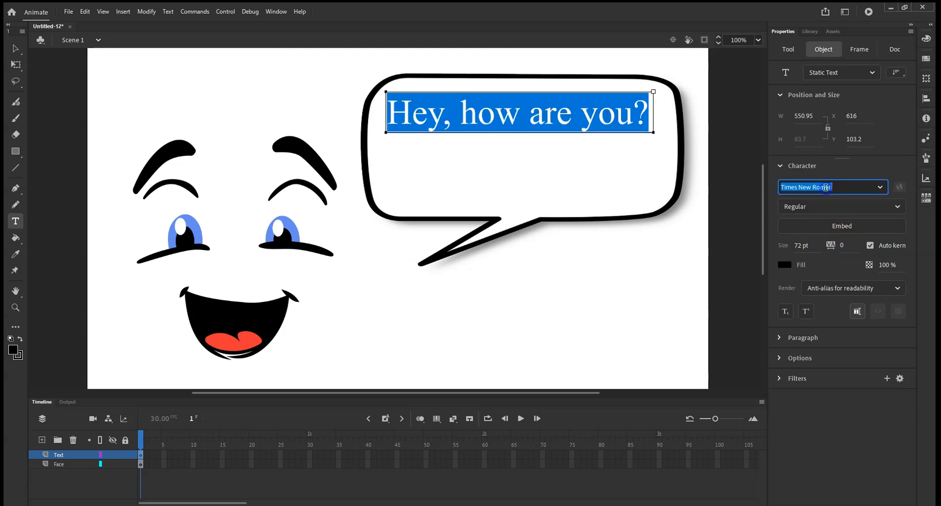
left_click(880, 186)
scroll(793, 435, "up", 15)
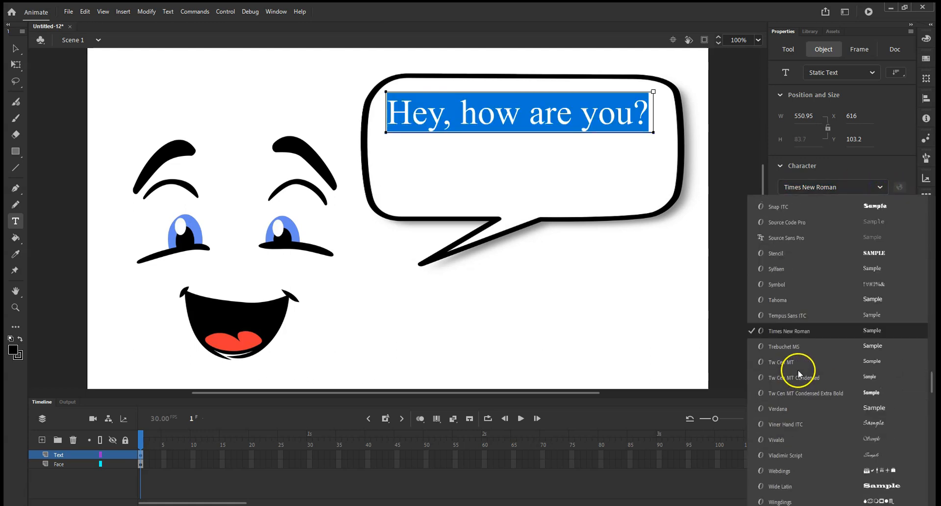
scroll(795, 357, "up", 15)
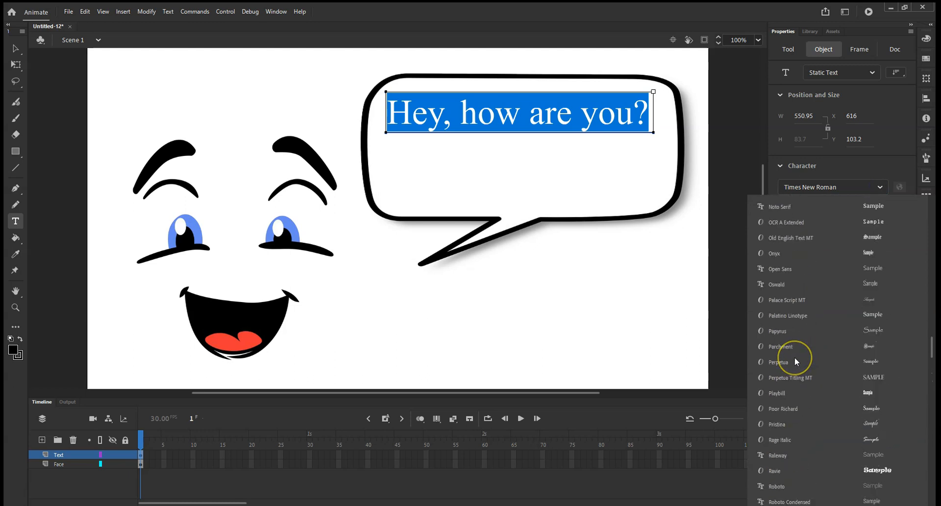
scroll(791, 343, "up", 15)
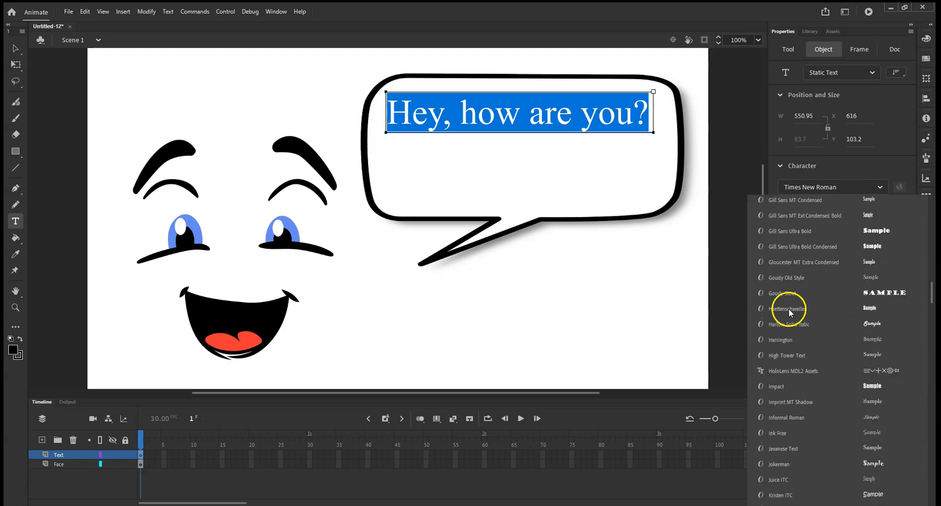
scroll(790, 307, "up", 6)
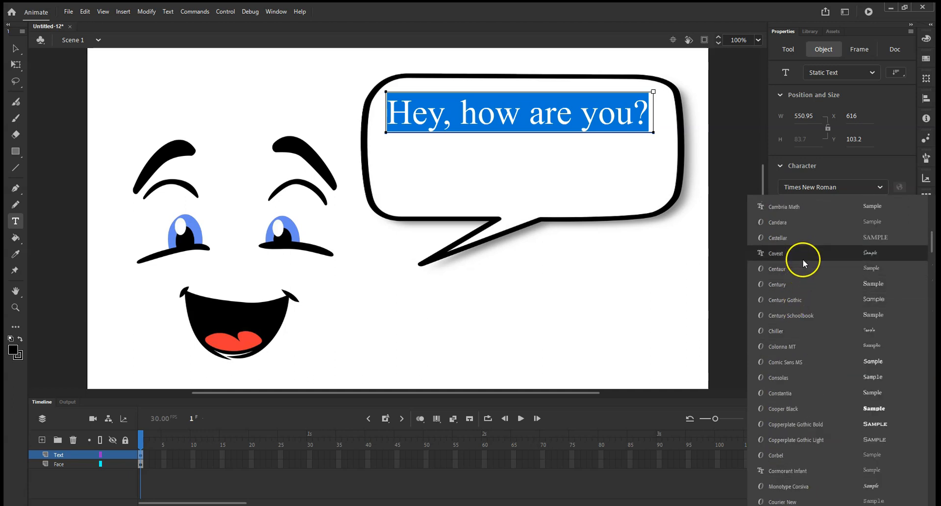
scroll(804, 269, "up", 5)
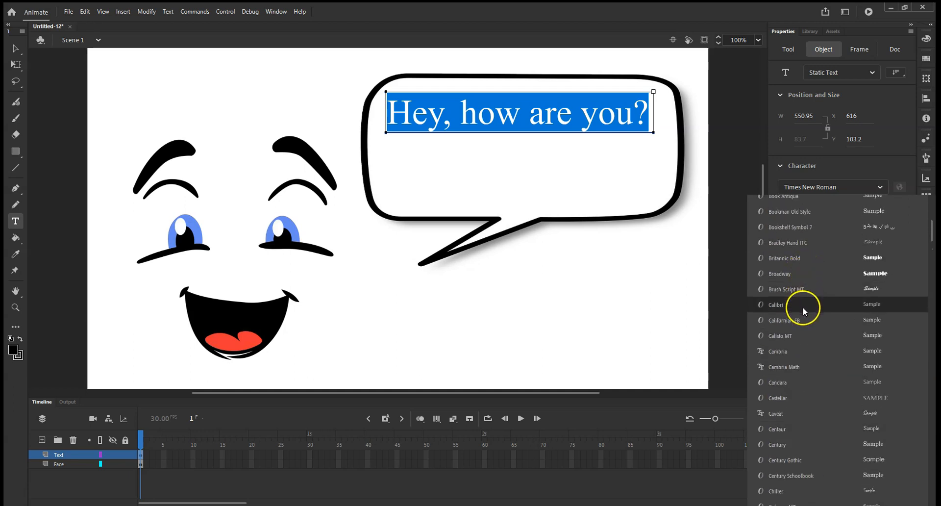
scroll(803, 307, "down", 8)
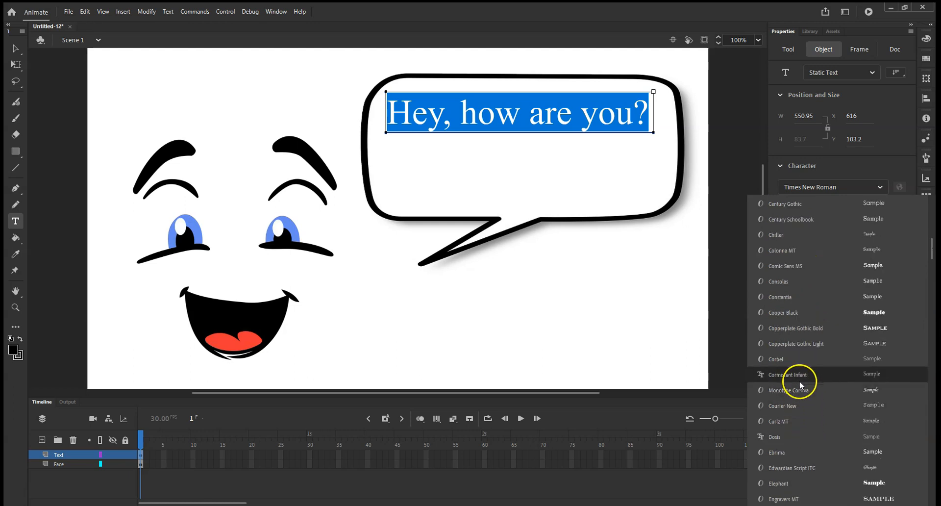
left_click(786, 269)
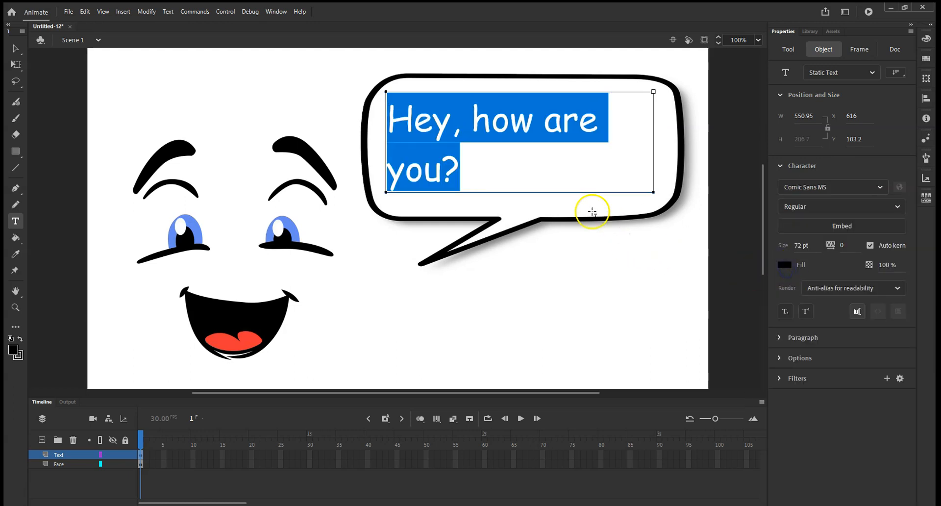
left_click(499, 163)
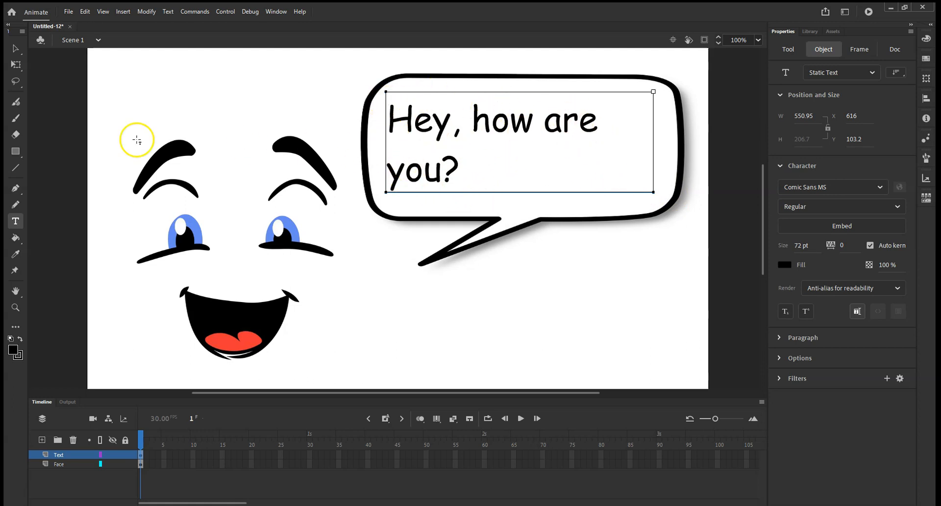
Step: Use Free Transform to squeeze the text box to about 507 px wide and 117 px high
left_click(16, 65)
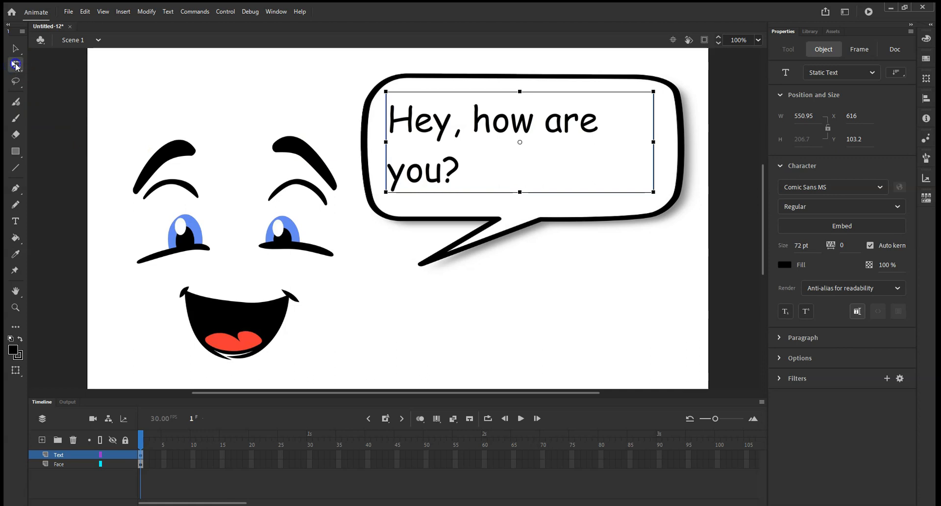
left_click_drag(386, 142, 380, 143)
mouse_move(661, 142)
left_mouse_down()
mouse_move(696, 139)
mouse_move(643, 142)
left_mouse_up()
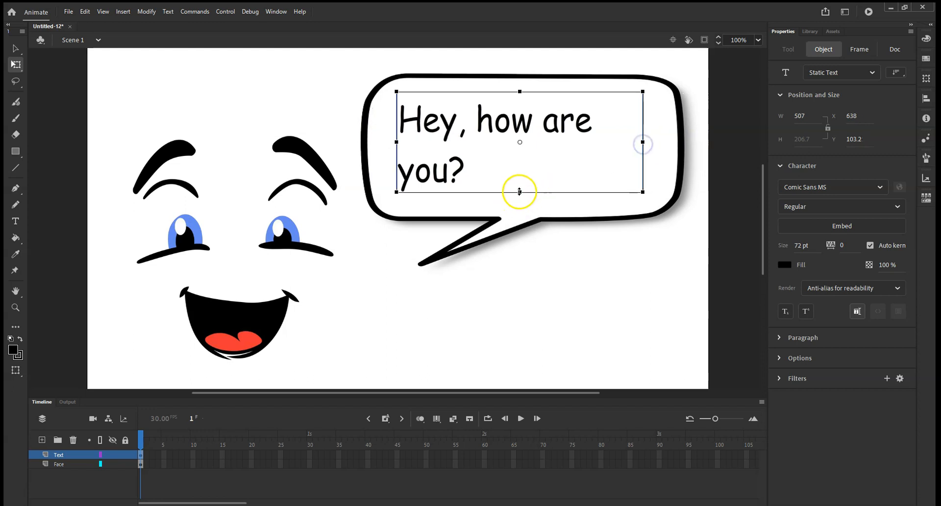
left_click_drag(519, 192, 519, 171)
left_click(466, 154)
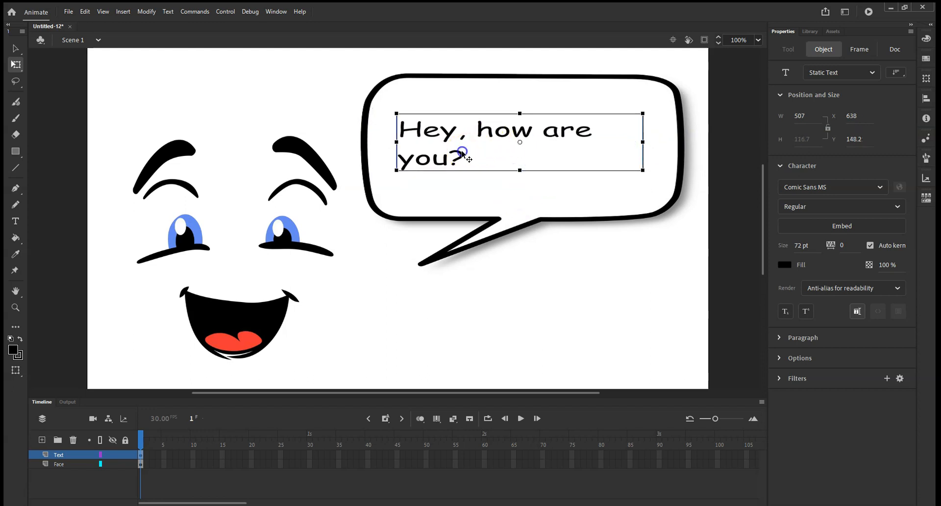
Step: Reduce the font size of the entire sentence to 60 pt so it fits on one line
double_click(449, 150)
key("ctrl+a")
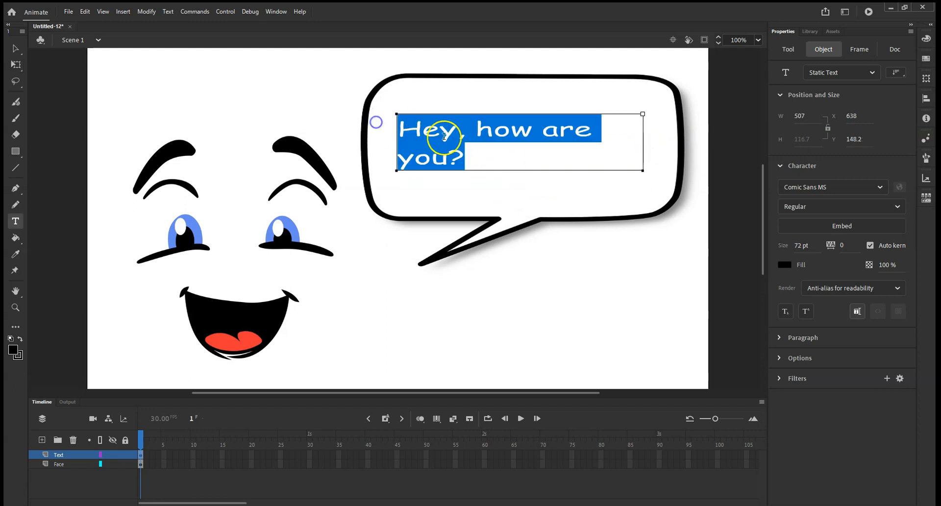
left_click_drag(810, 247, 799, 245)
type("60")
key("Return")
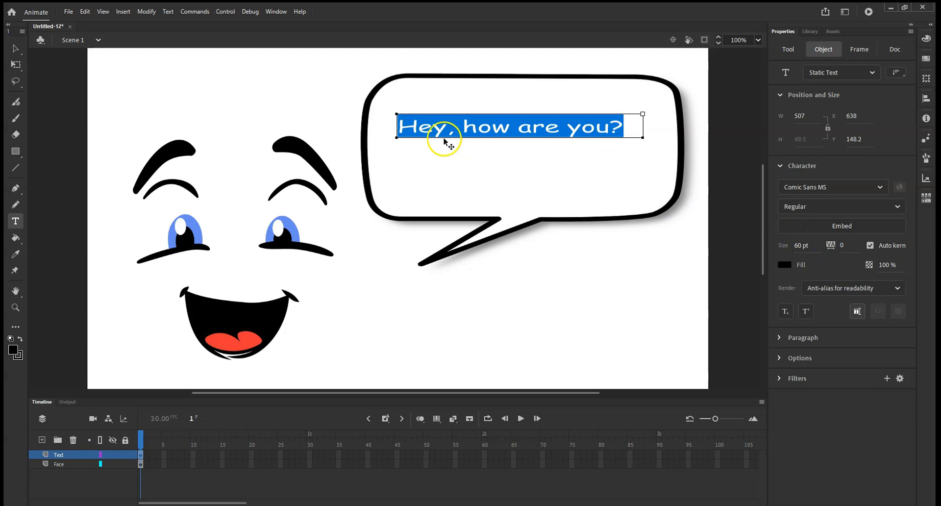
Step: Enlarge the text with Free Transform to nearly the speech bubble's inner width and center it inside the bubble
left_click(394, 137)
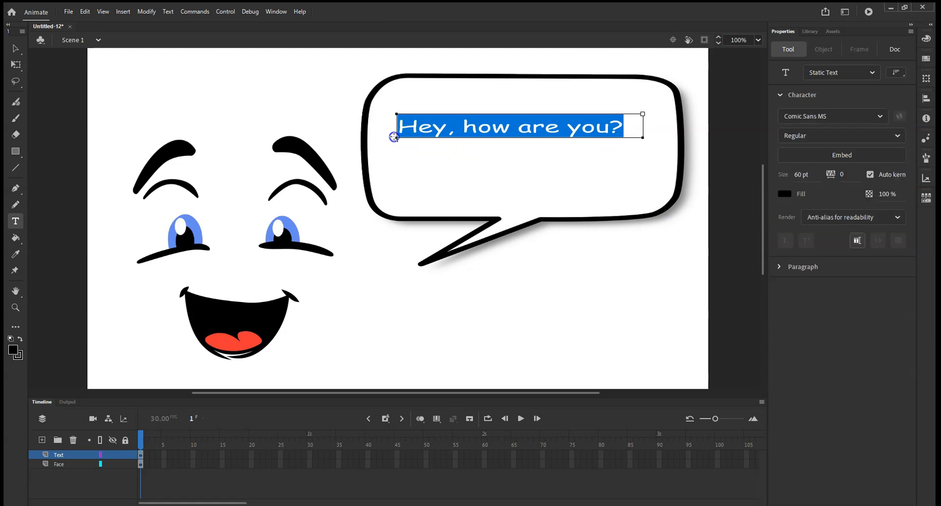
left_click(418, 127)
left_click(15, 65)
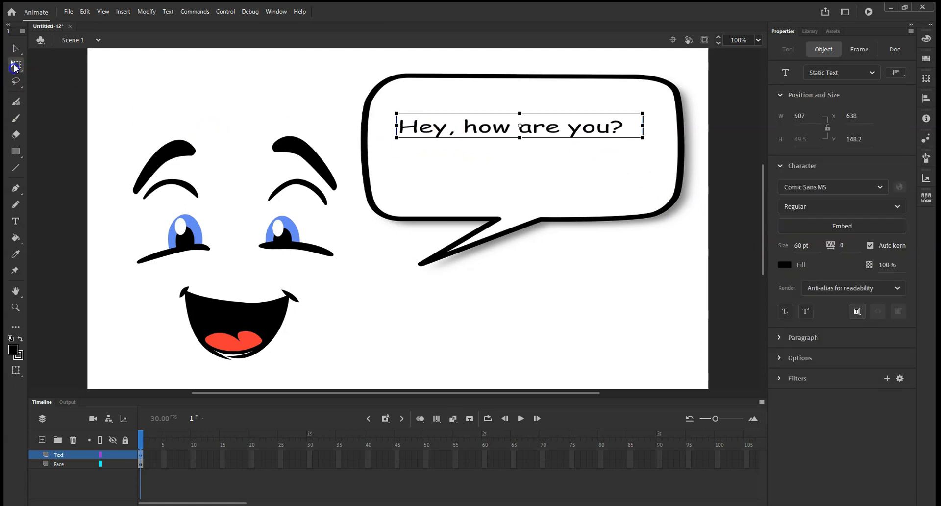
left_click_drag(394, 142, 388, 148)
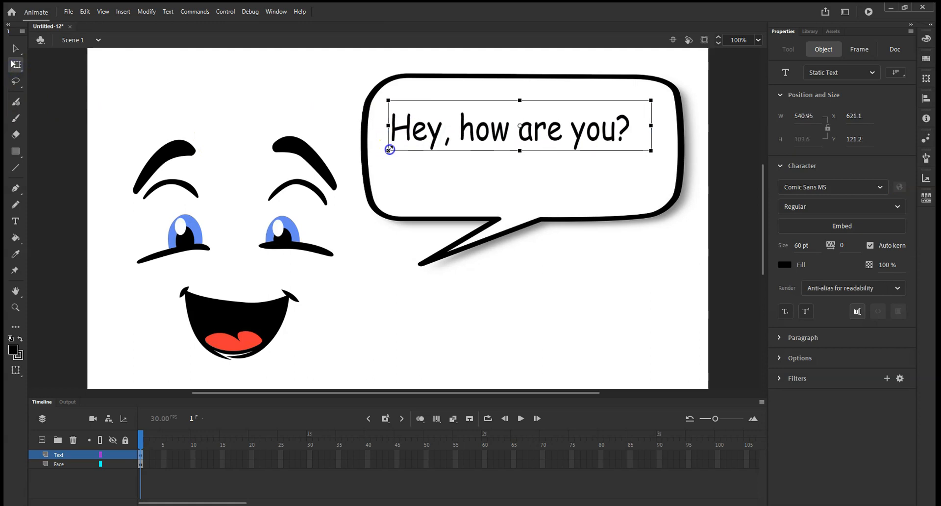
left_click_drag(466, 139, 468, 157)
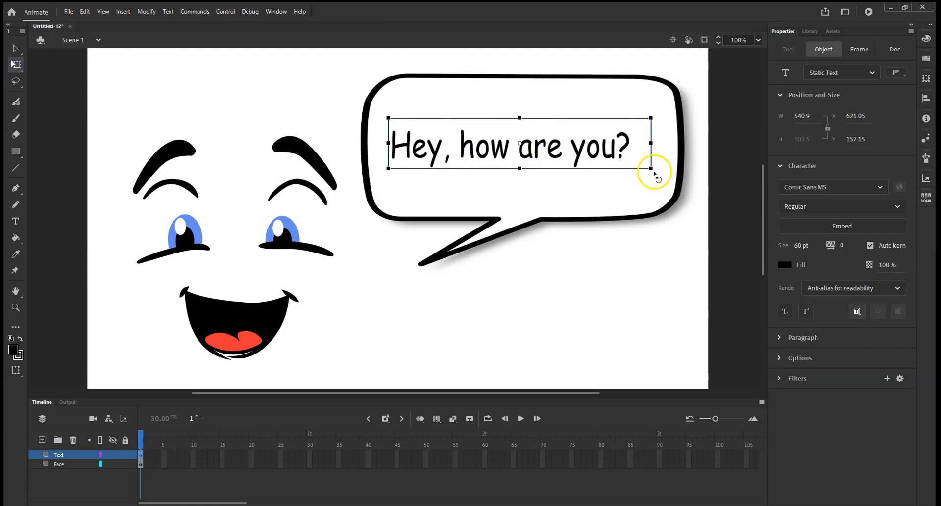
left_click_drag(651, 169, 664, 177)
left_click_drag(554, 156, 561, 156)
left_click(601, 252)
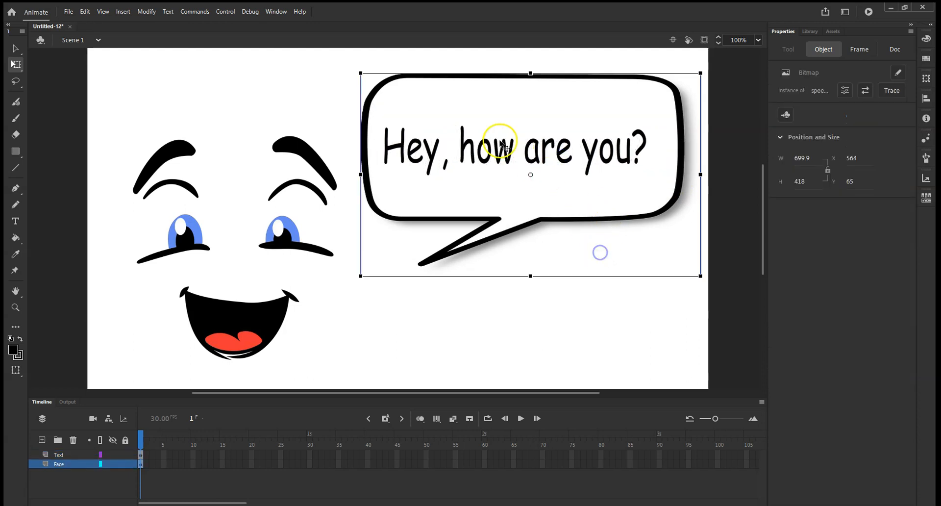
Step: Deselect the speech bubble and lock the Face layer against editing
left_click(626, 322)
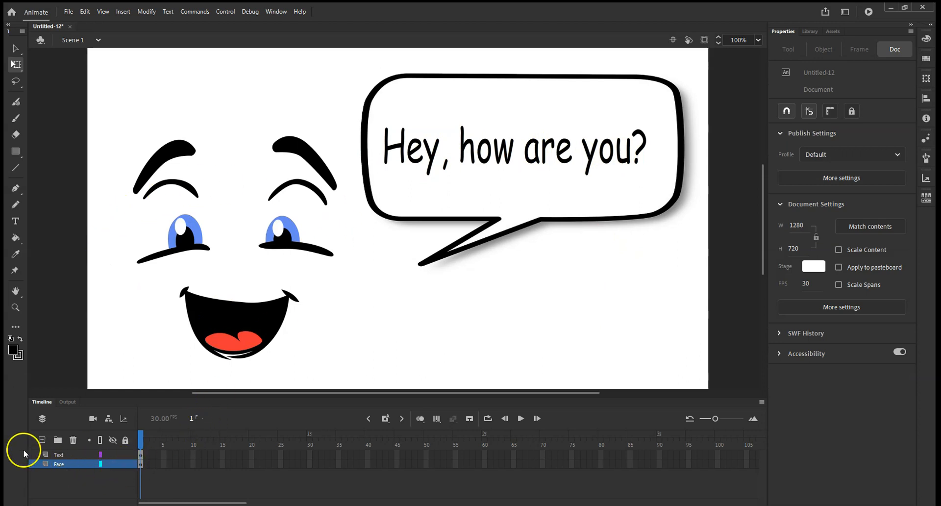
left_click(125, 463)
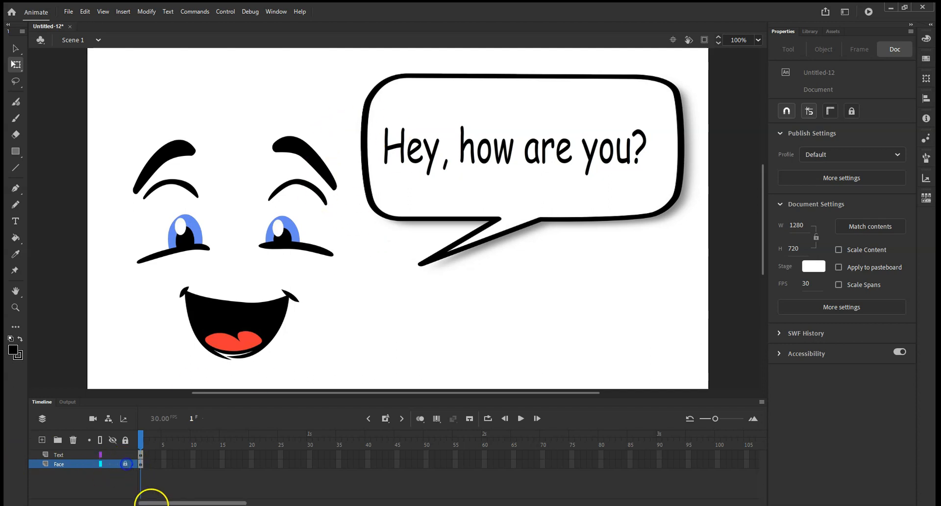
left_click_drag(351, 199, 447, 234)
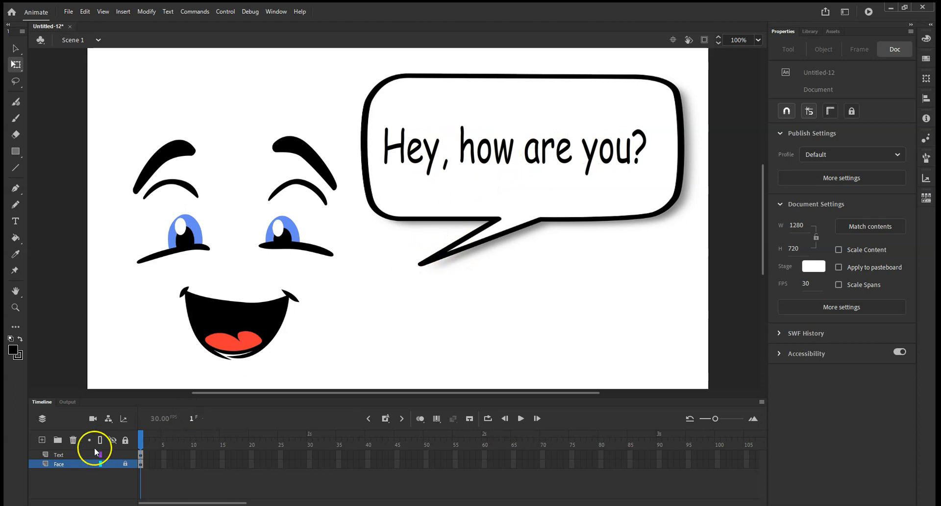
Step: Add a new layer above the Text layer and name it Mask
left_click(69, 455)
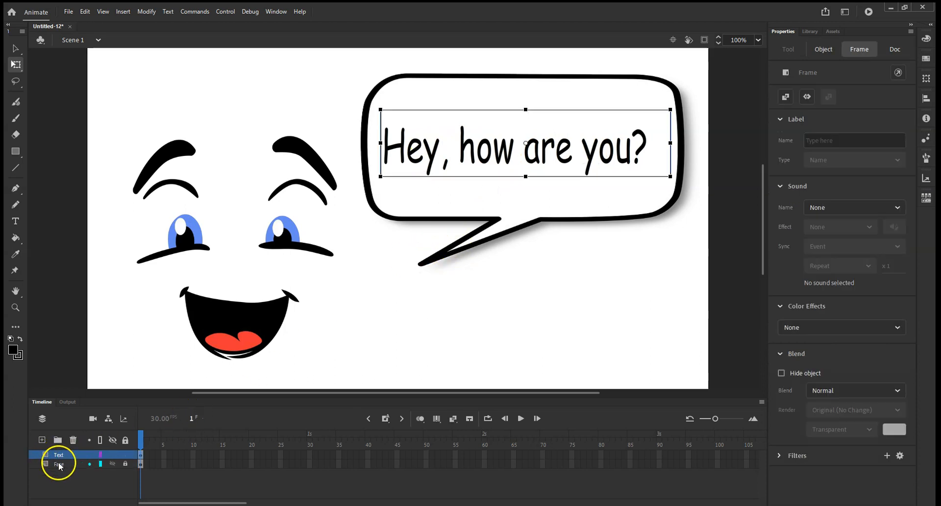
left_click(41, 440)
double_click(60, 455)
type("Mask")
key("Return")
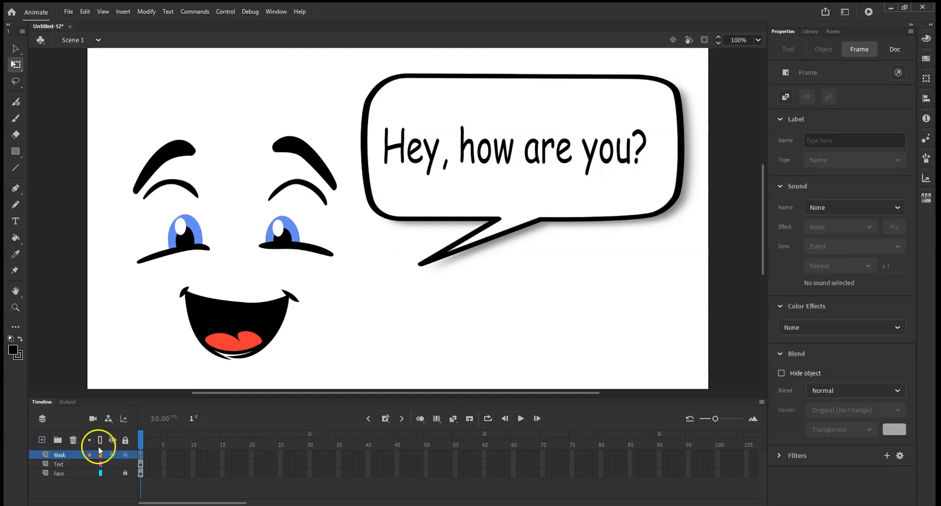
Step: Set up the Rectangle tool with no stroke and a green fill
left_click(16, 152)
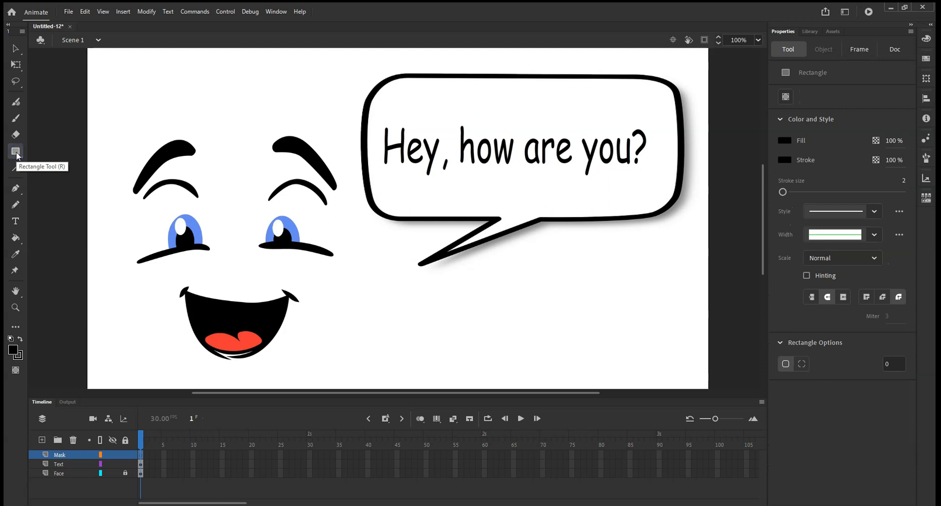
left_click(16, 153)
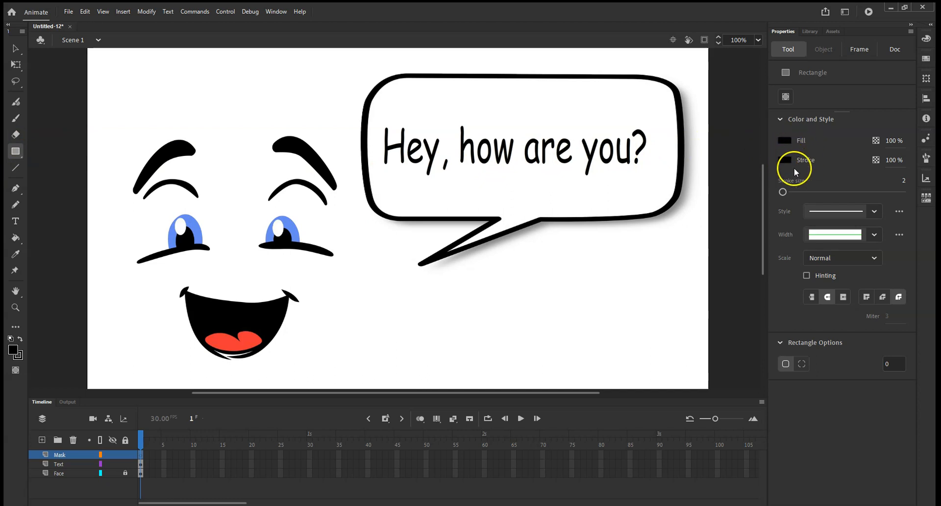
left_click(786, 161)
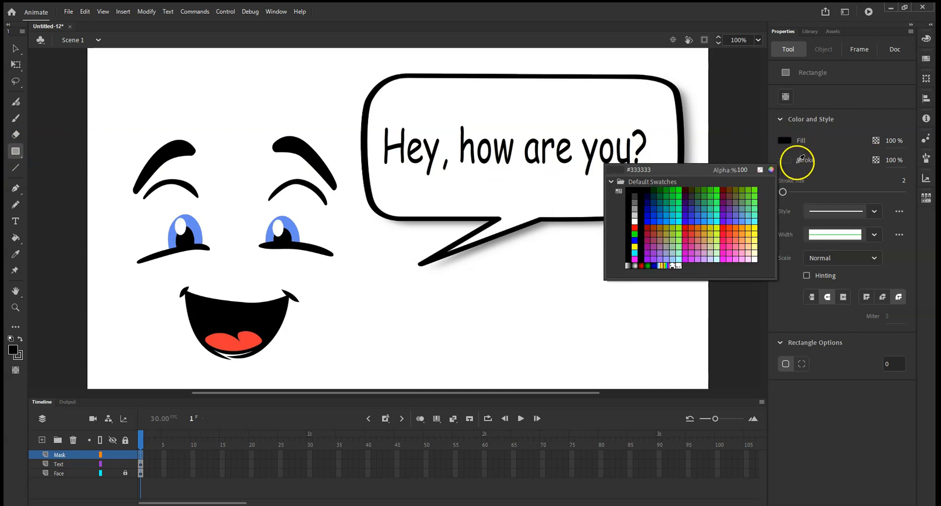
left_click(760, 170)
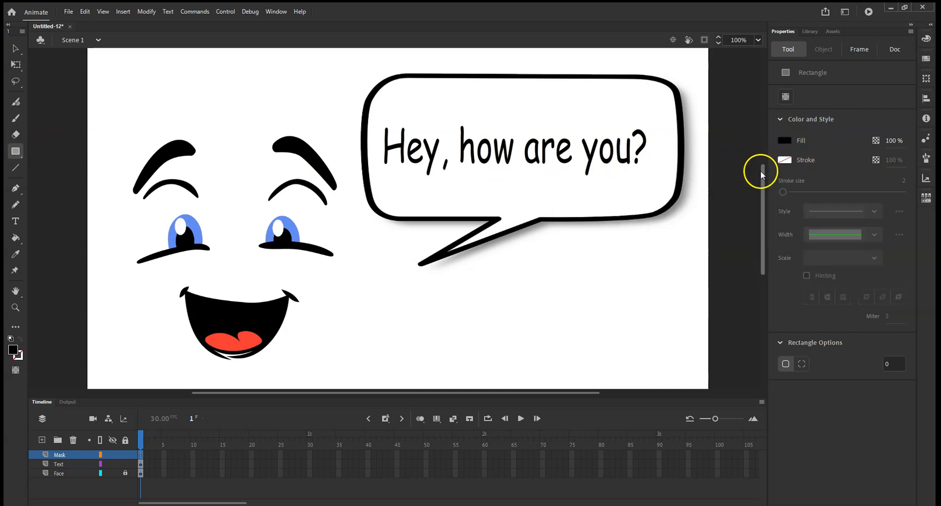
left_click(784, 140)
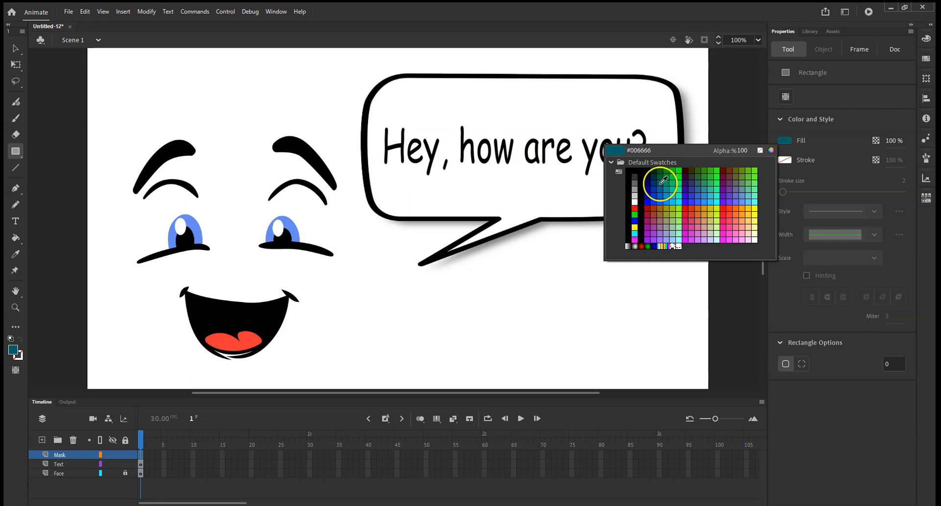
left_click(669, 169)
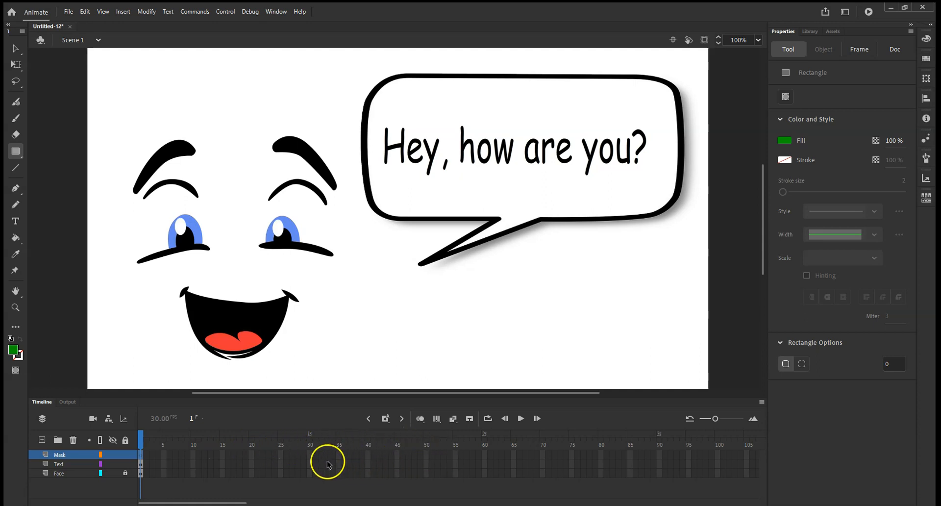
Step: Extend the Mask, Text and Face layers with frames up to frame 60
left_click(485, 455)
right_click(485, 473)
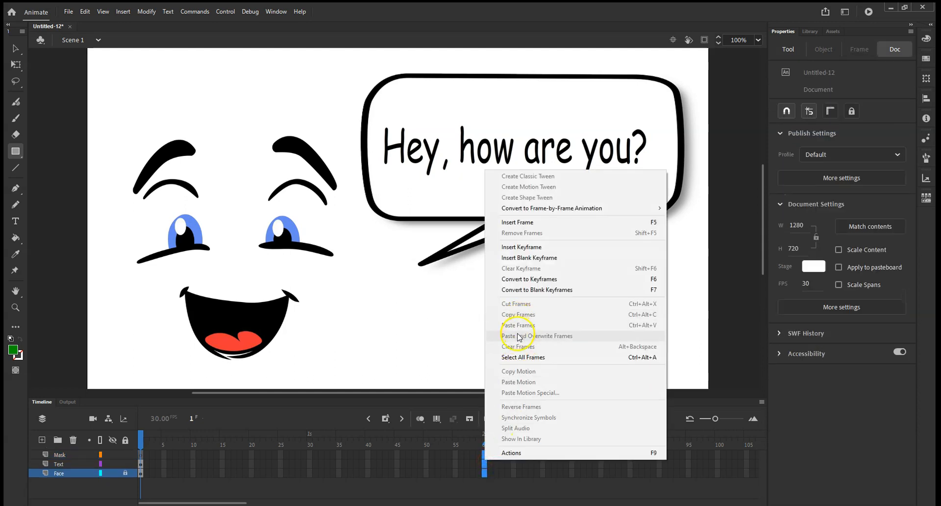
left_click(512, 223)
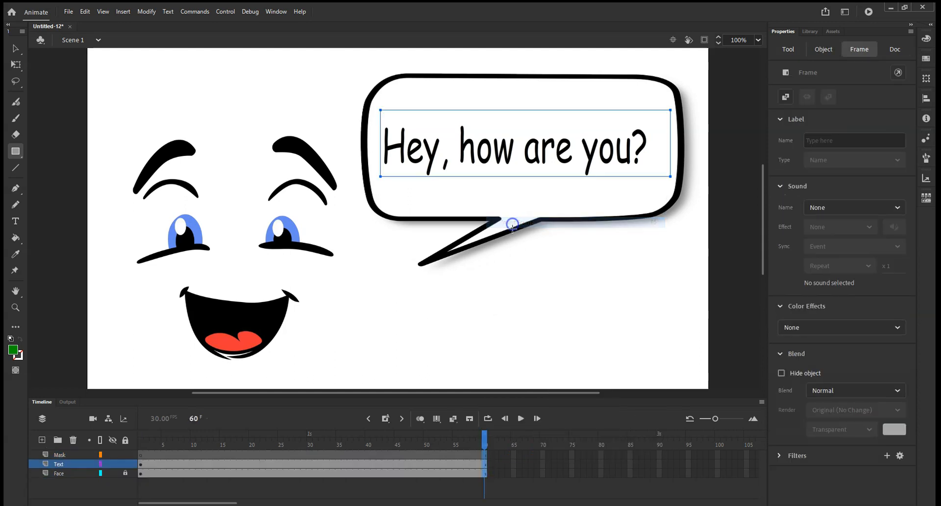
Step: Draw a green rectangle covering the letter H at frame 1 on the Mask layer
left_click(157, 457)
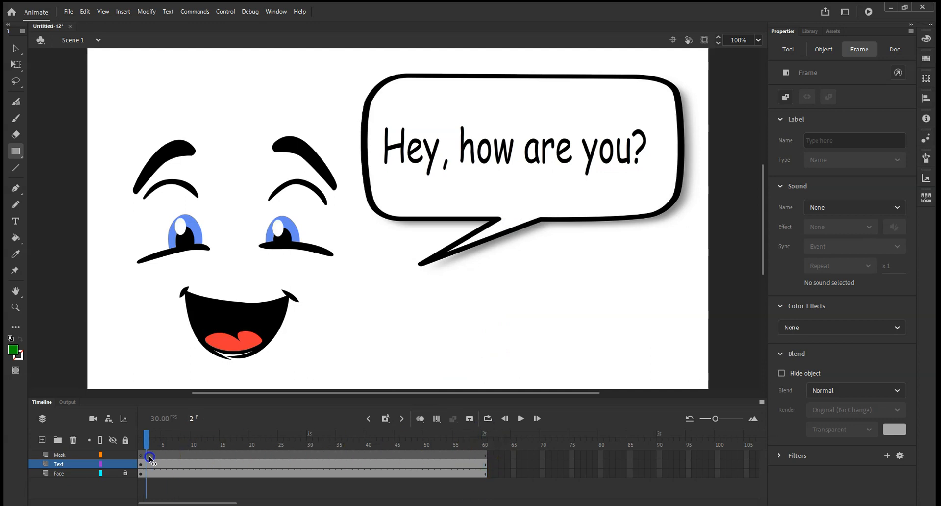
left_click_drag(157, 456, 135, 461)
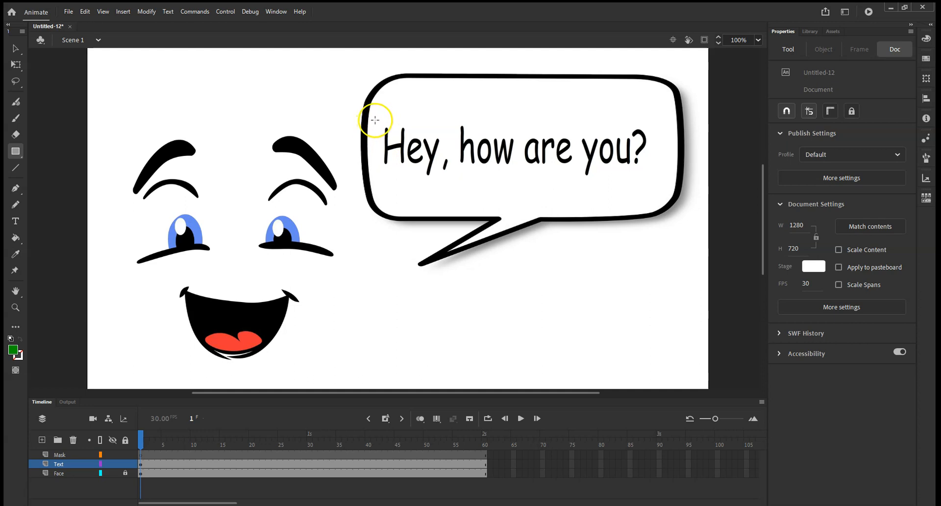
left_click_drag(394, 122, 404, 166)
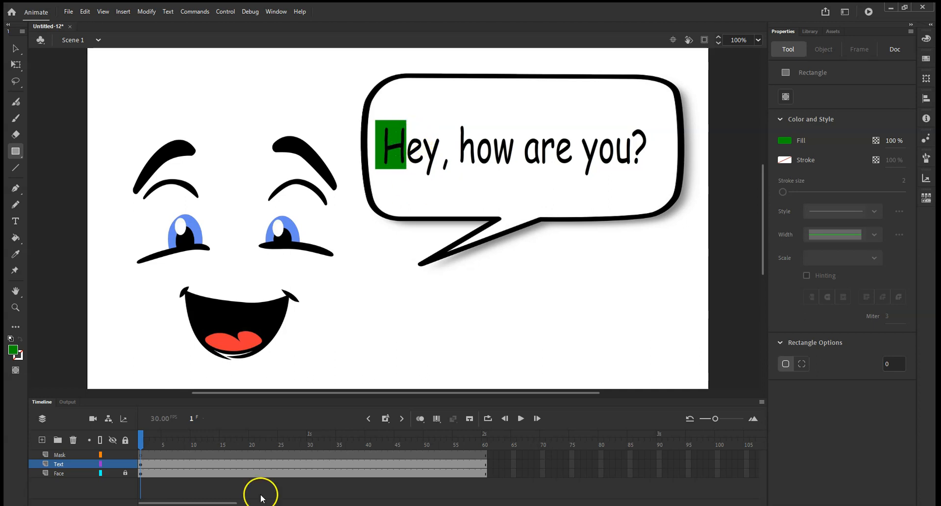
left_click(51, 458)
left_click(50, 456)
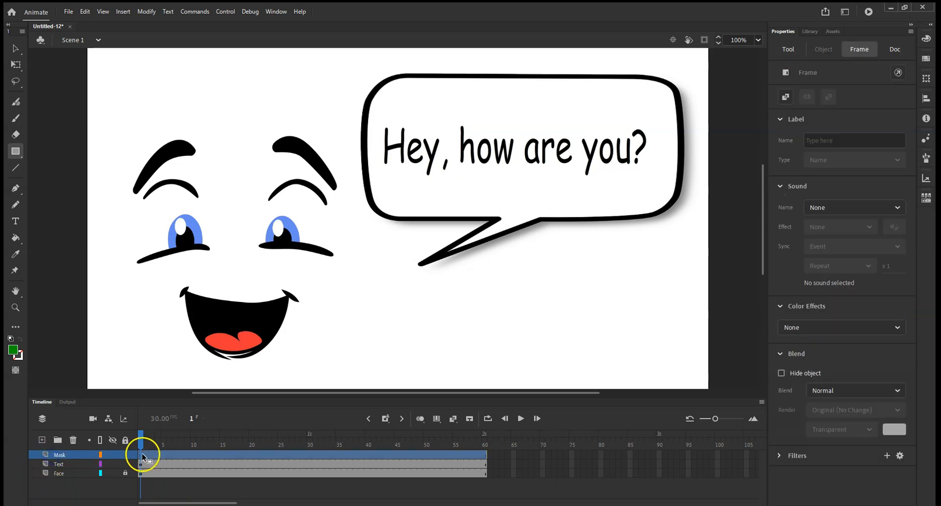
mouse_move(376, 123)
left_mouse_down()
mouse_move(399, 130)
mouse_move(404, 174)
left_mouse_up()
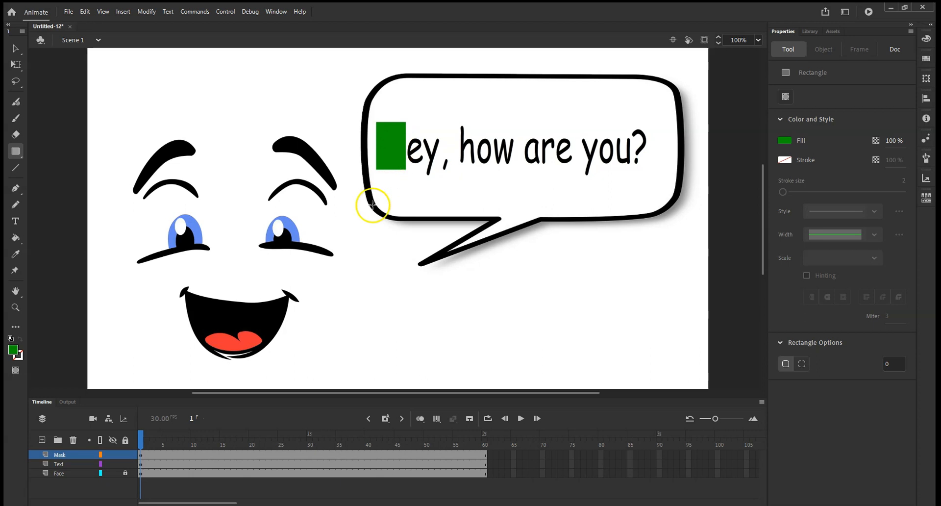
Step: Try to insert a keyframe at frame 5 on the Mask layer before tweening the rectangle
left_click(142, 444)
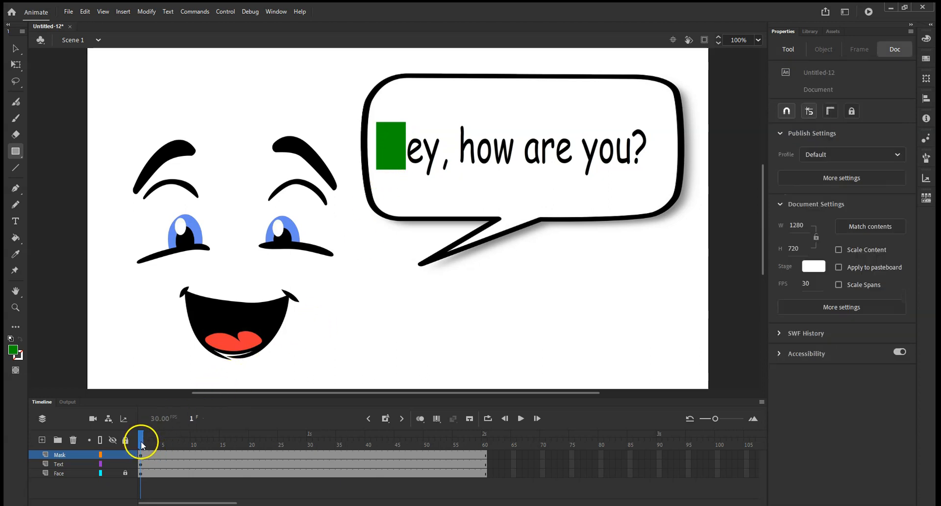
left_click(163, 444)
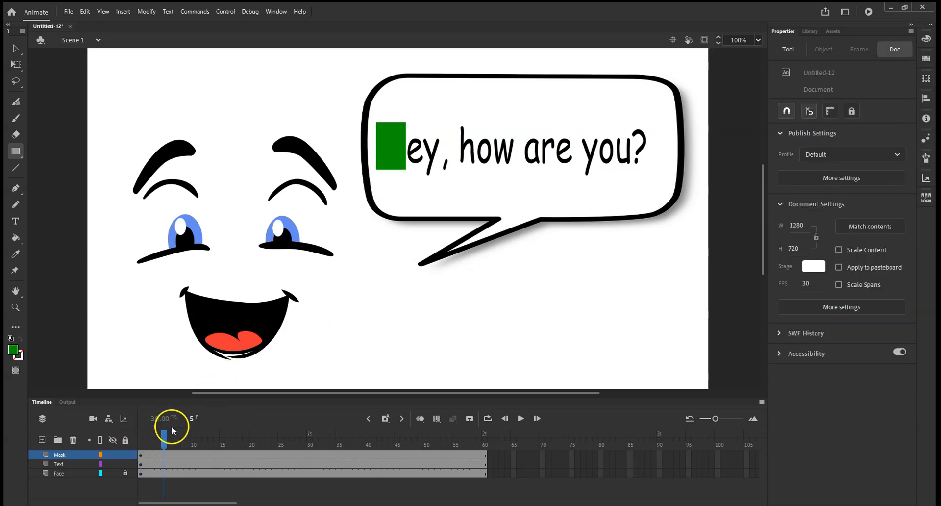
right_click(164, 454)
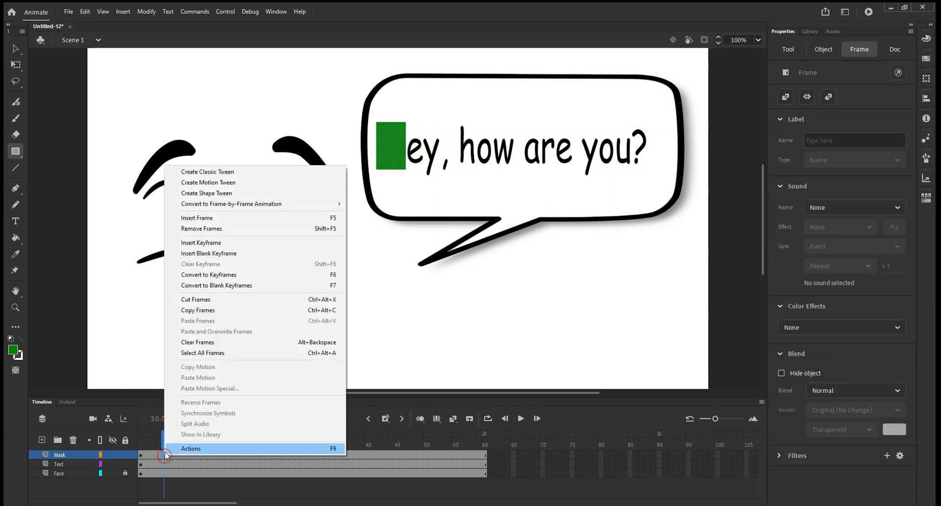
left_click(185, 244)
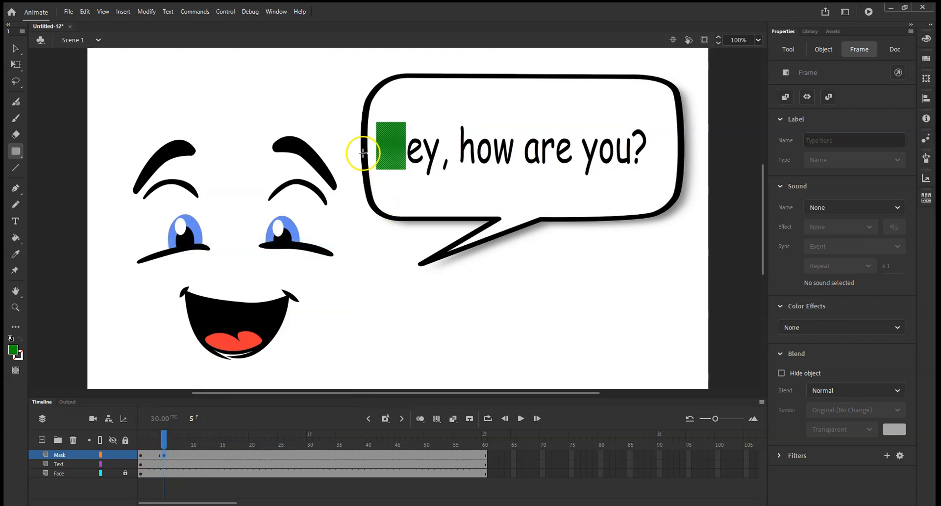
Step: Create a classic tween on the Mask layer, converting the rectangle to a symbol
left_click(16, 64)
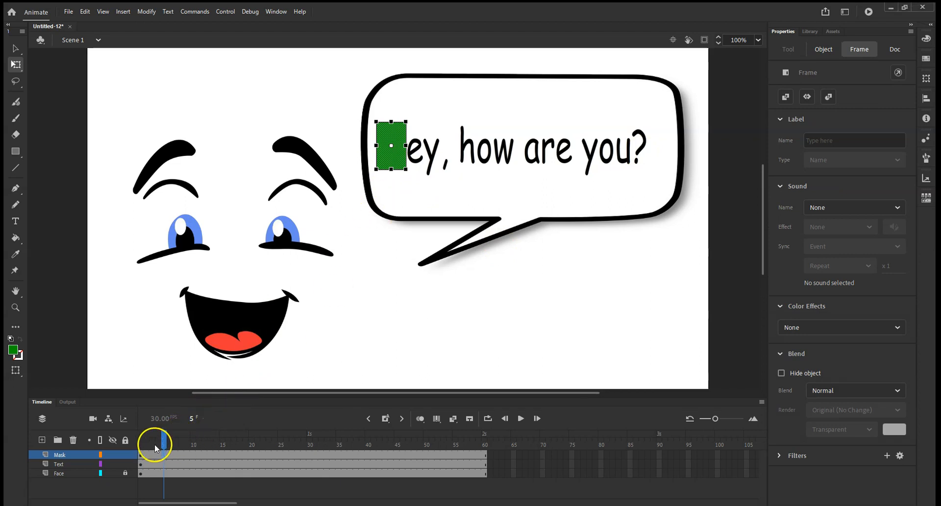
left_click_drag(163, 440, 141, 441)
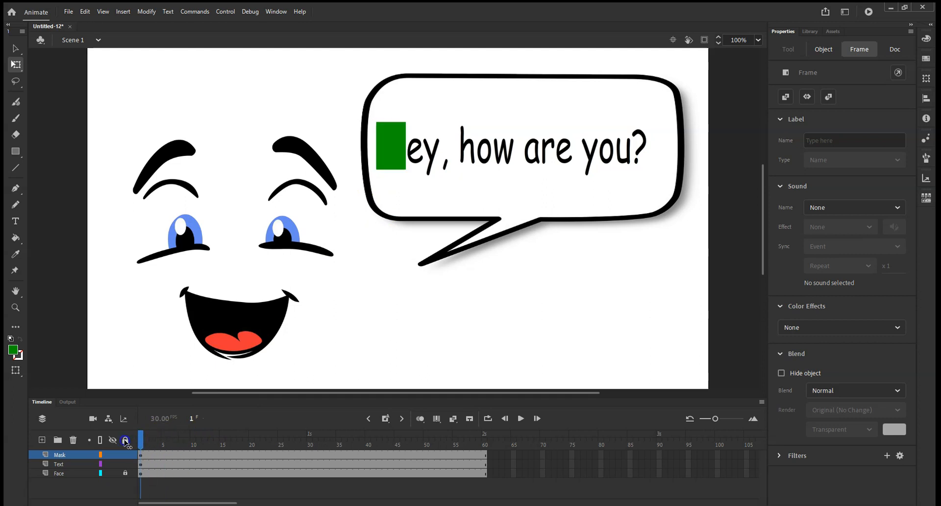
right_click(148, 453)
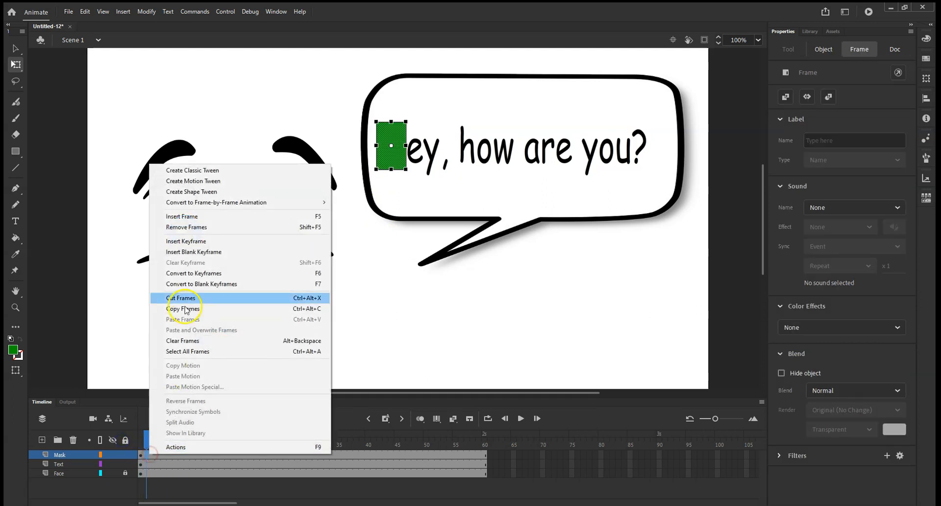
left_click(202, 171)
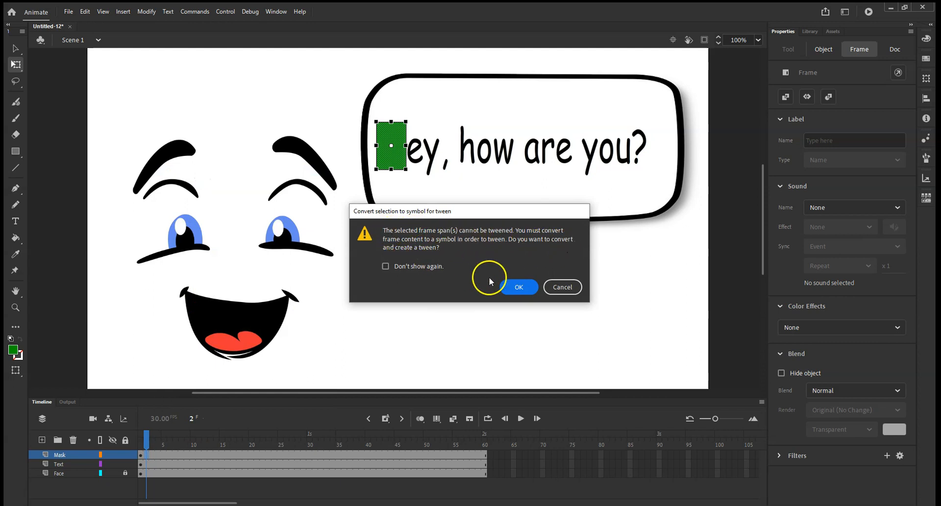
left_click(517, 286)
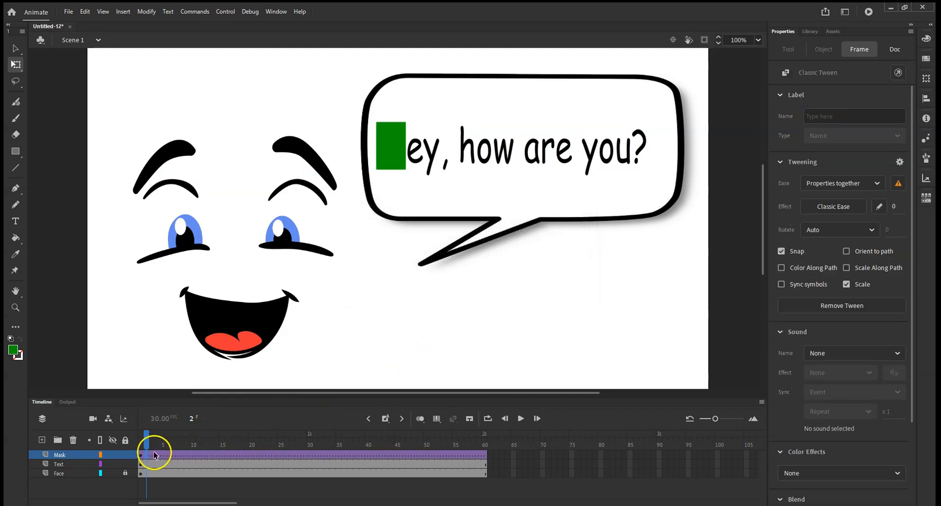
Step: At frame 1, narrow the mask rectangle to about 25 px wide and place it just before the letter H
left_click_drag(148, 444, 164, 455)
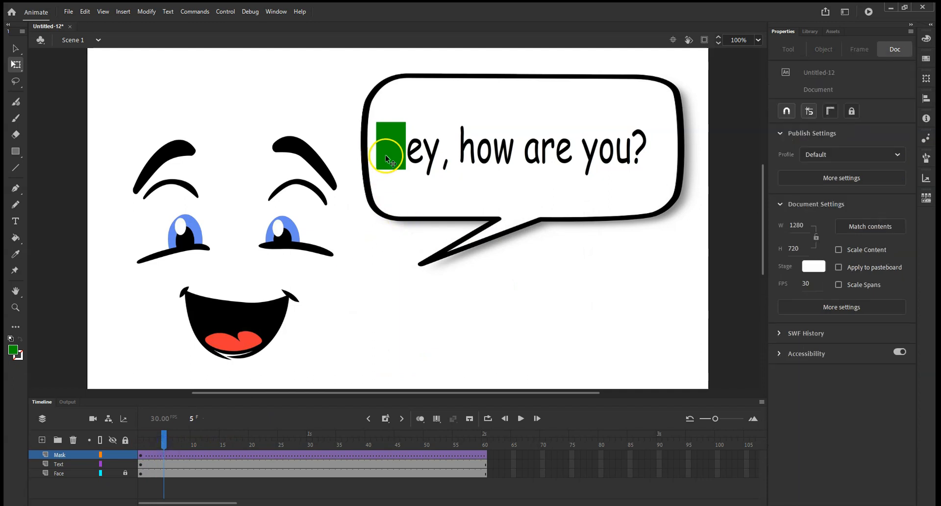
left_click_drag(164, 439, 130, 442)
left_click_drag(394, 159, 372, 156)
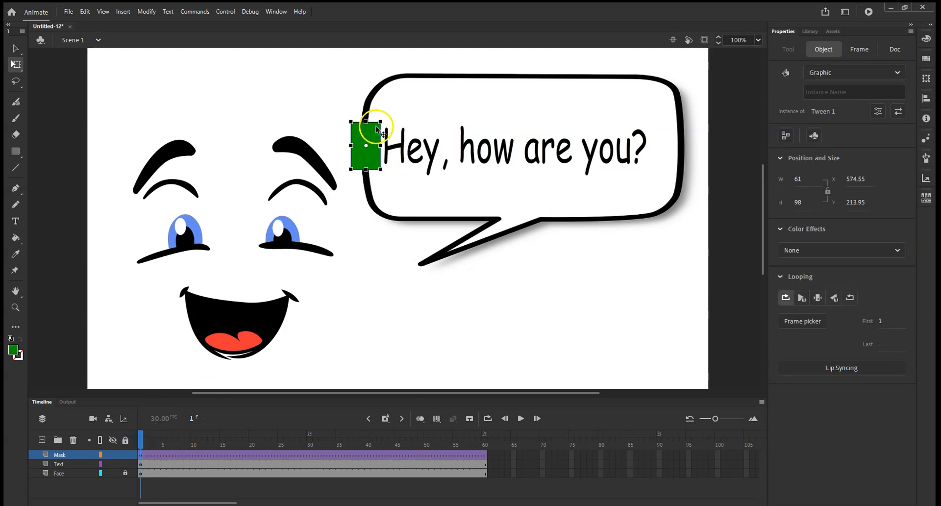
left_click(138, 443)
left_click_drag(138, 443, 141, 444)
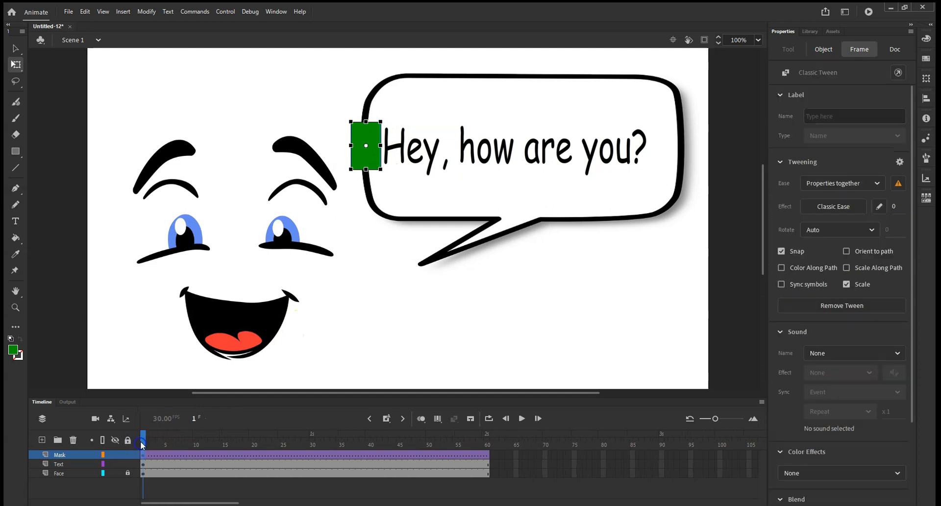
left_click(366, 147)
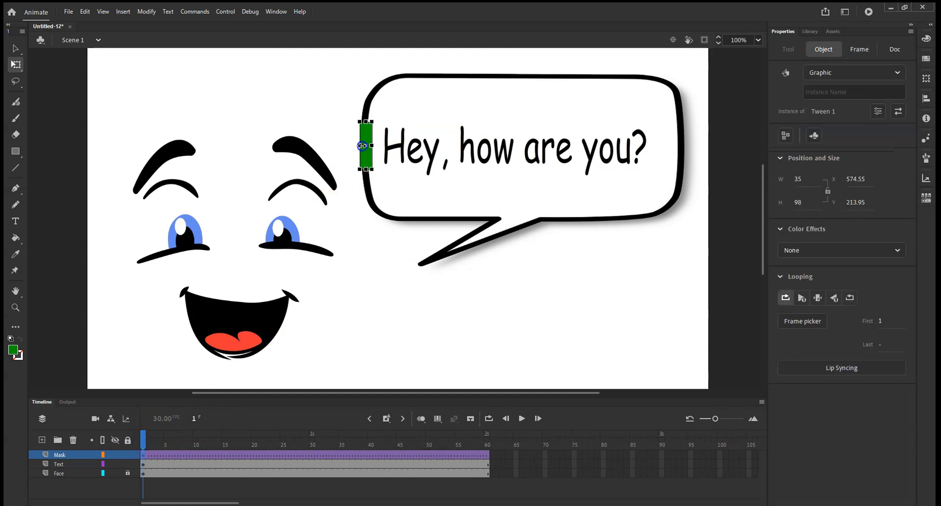
left_click_drag(365, 153, 372, 154)
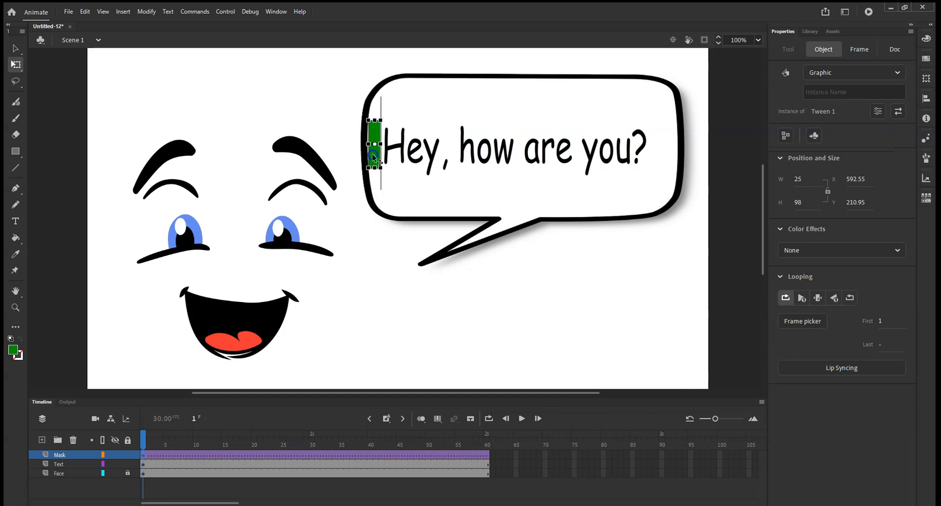
left_click(369, 234)
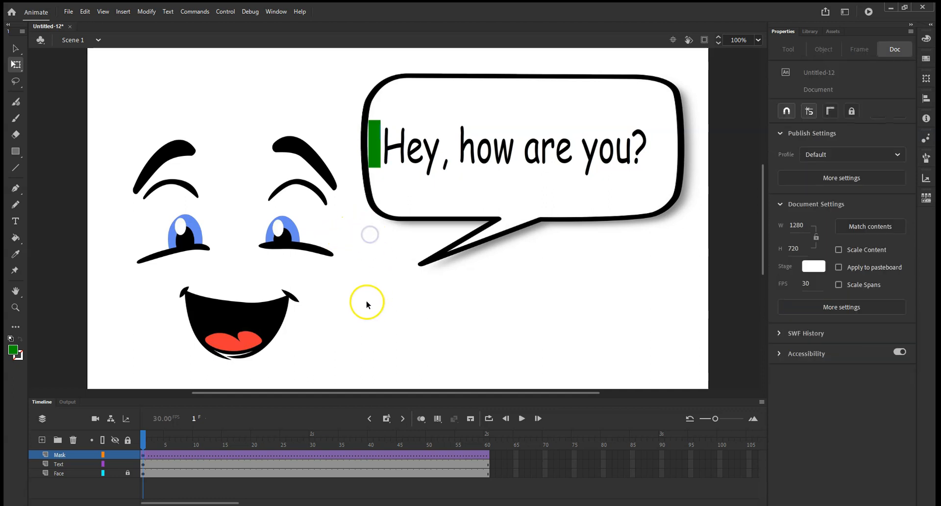
Step: Add a Mask keyframe at frame 5 with the rectangle shifted and widened to about 51 px, covering the letter H
left_click(165, 440)
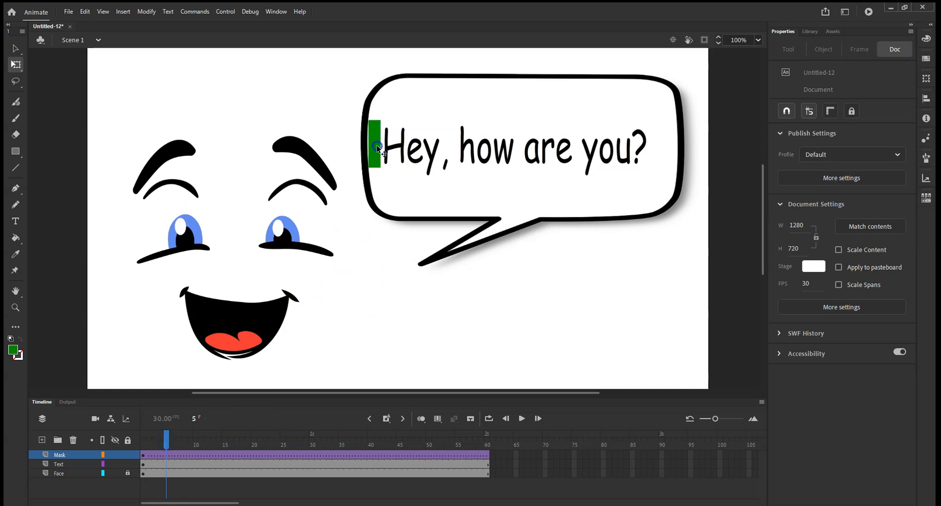
left_click(143, 454)
left_click(166, 441)
left_click_drag(377, 158, 382, 157)
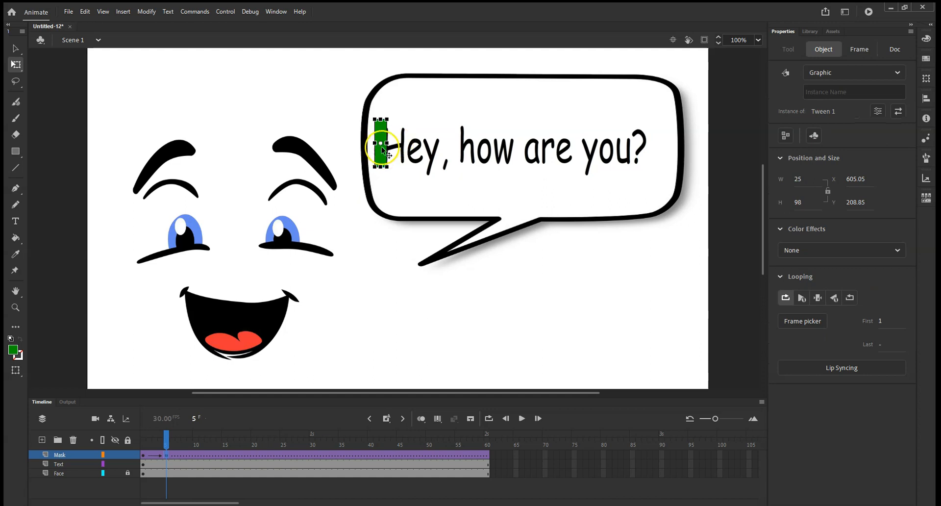
left_click_drag(387, 143, 408, 138)
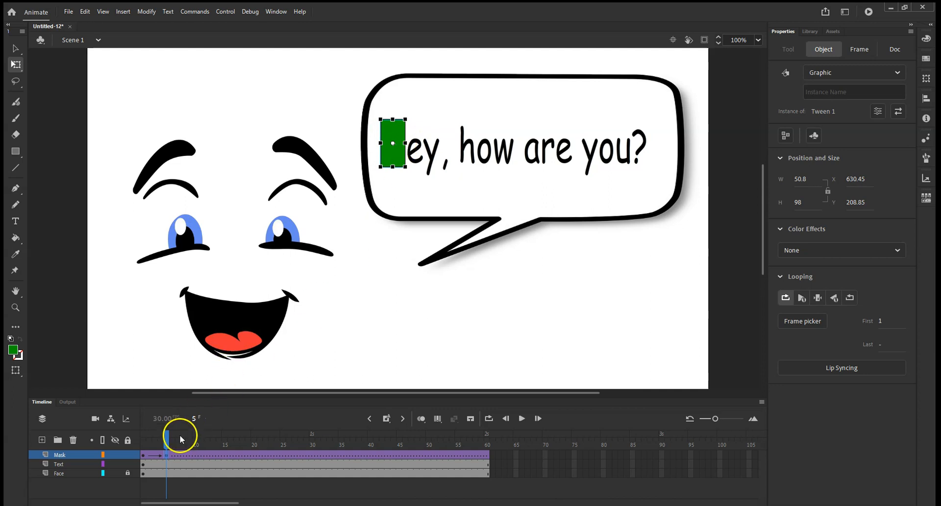
Step: Insert a Mask keyframe at frame 10 and widen the rectangle to about 91 px, covering the letters "He"
left_click_drag(168, 449, 196, 443)
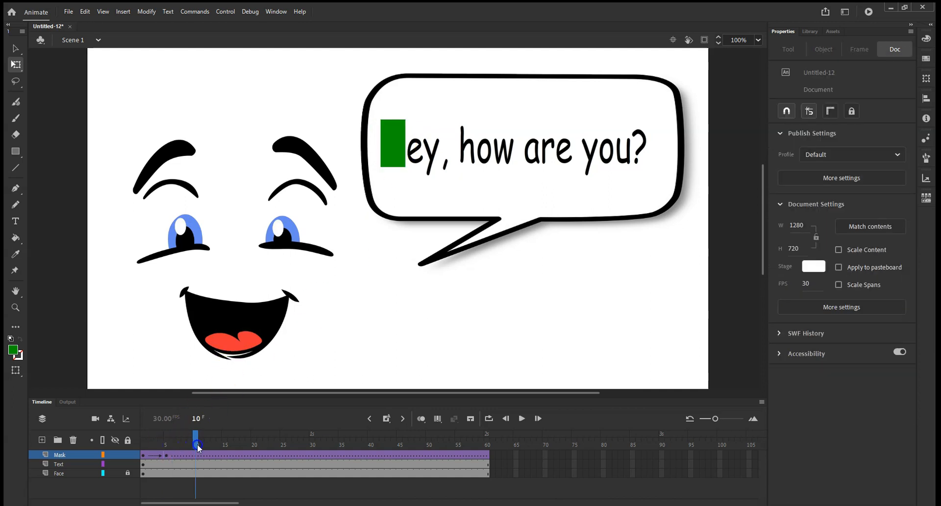
right_click(196, 453)
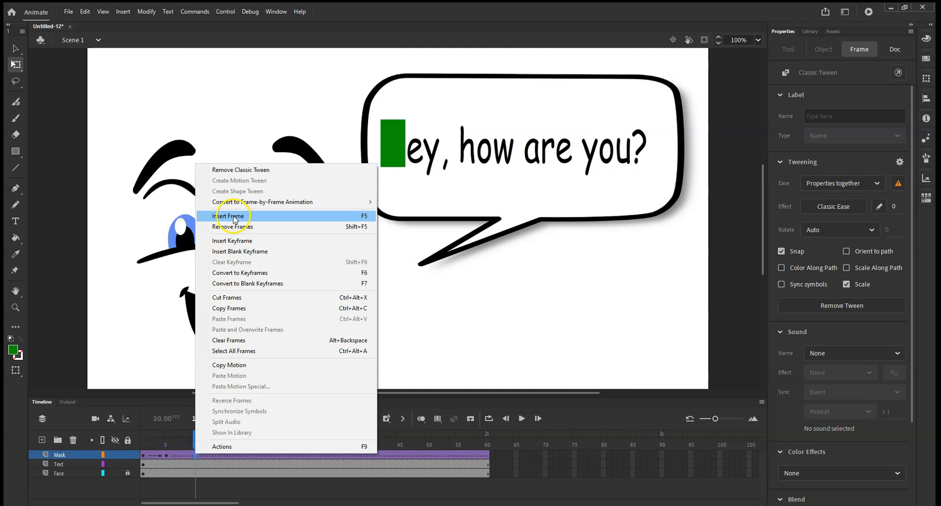
left_click(230, 241)
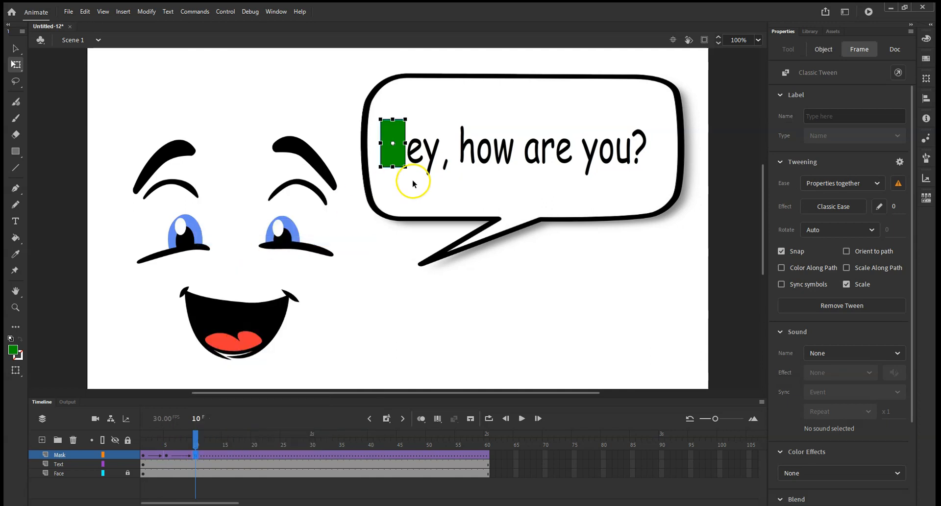
left_click_drag(407, 145, 413, 148)
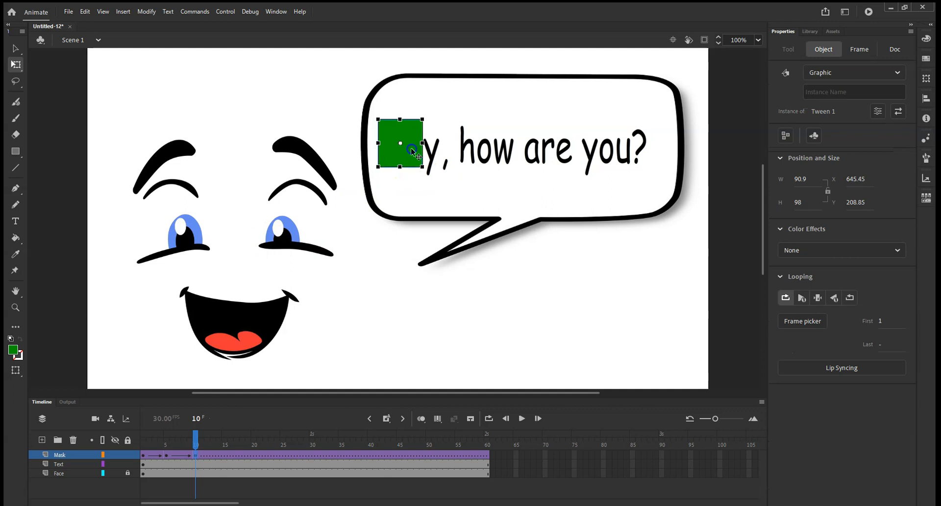
Step: Insert a Mask keyframe at frame 15 and enlarge the rectangle to about 123 by 122 px, shifted to cover "Hey"
left_click(226, 441)
right_click(222, 454)
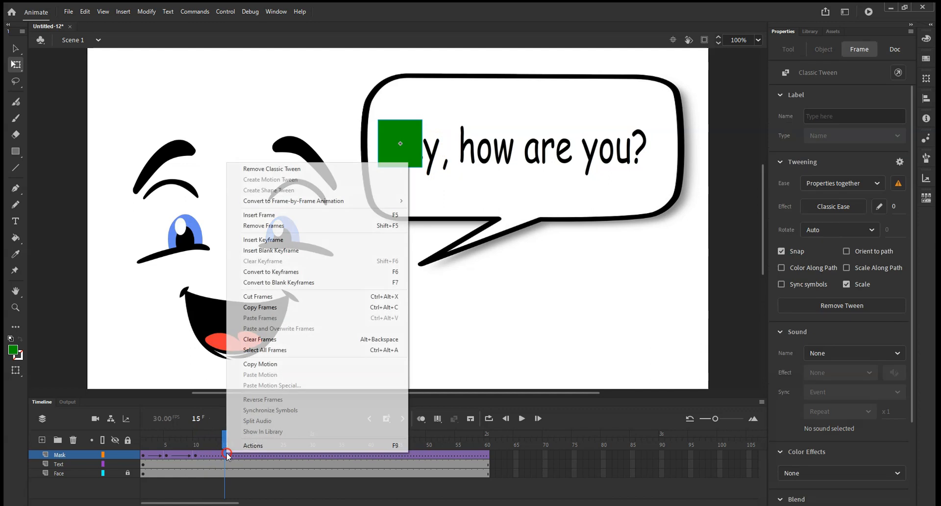
left_click(265, 241)
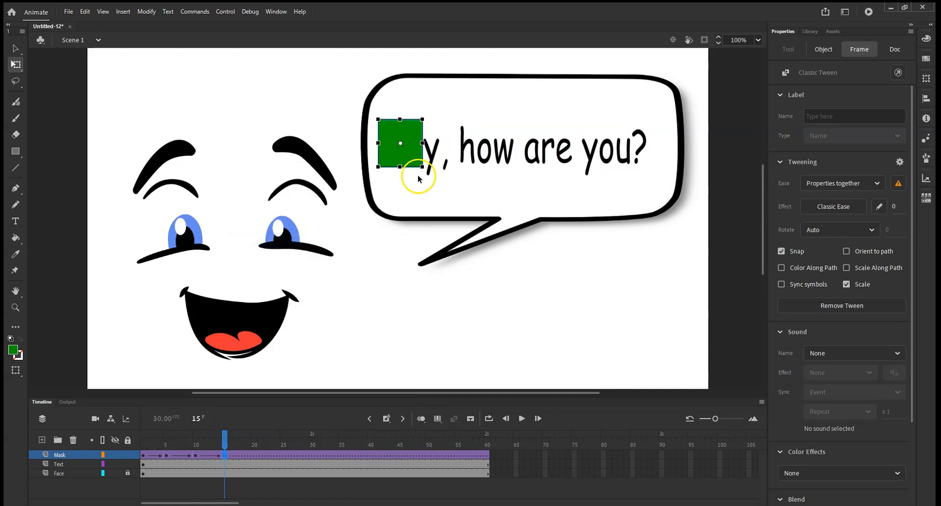
mouse_move(425, 143)
left_mouse_down()
mouse_move(442, 144)
mouse_move(435, 151)
left_mouse_up()
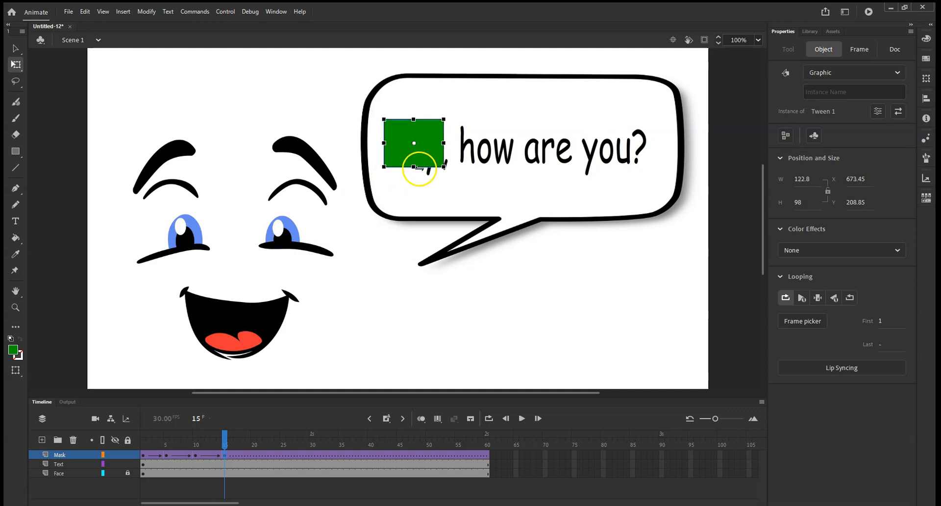
left_click_drag(414, 168, 429, 168)
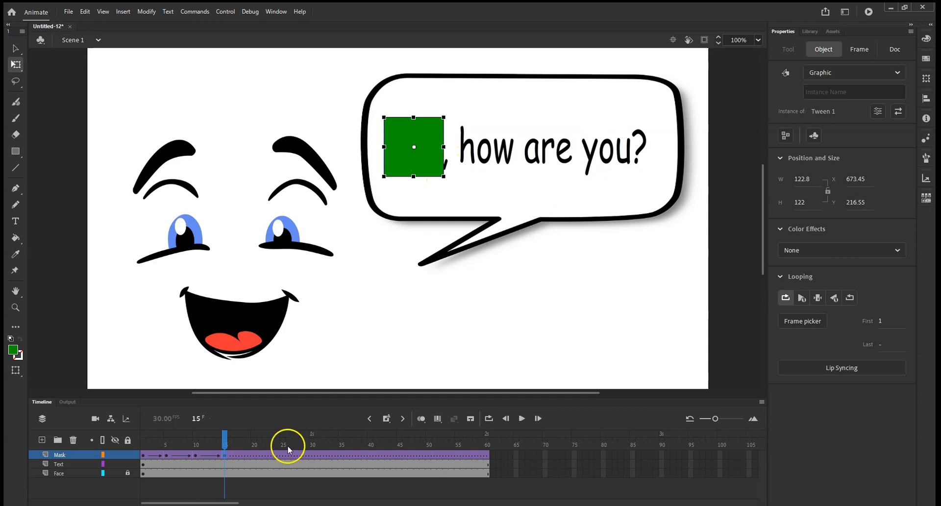
Step: Insert a keyframe on the Mask layer at frame 20
left_click(255, 453)
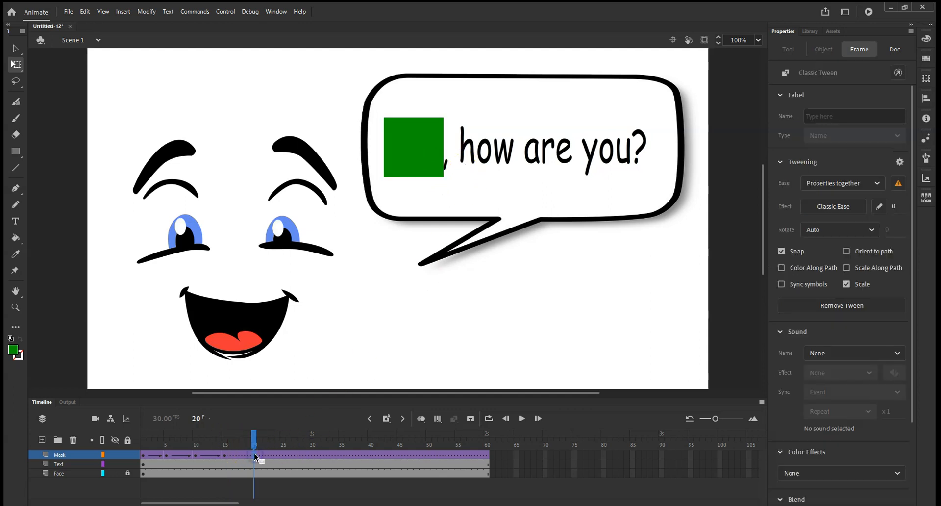
right_click(254, 453)
left_click(294, 240)
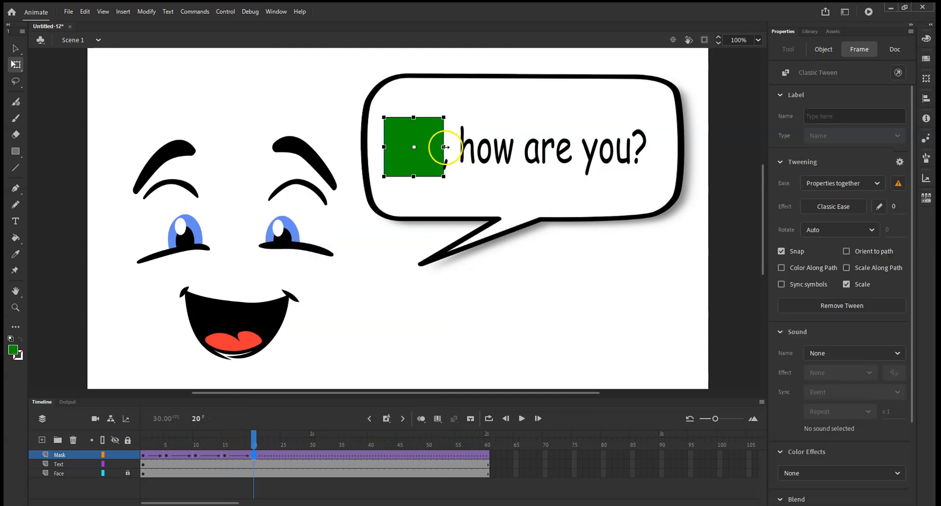
Step: Back at frame 15, widen the mask rectangle to about 141 px so it also covers the comma after "Hey"
left_click(223, 436)
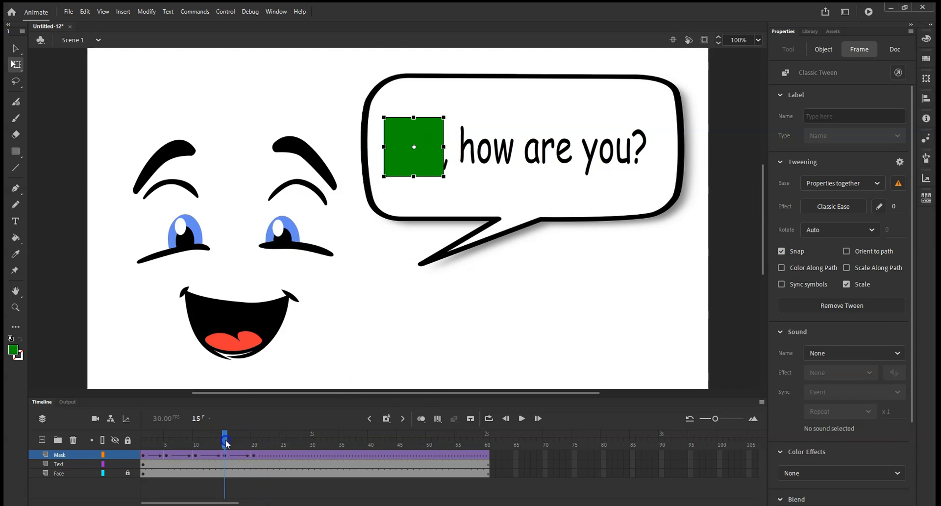
left_click(414, 219)
left_click(431, 152)
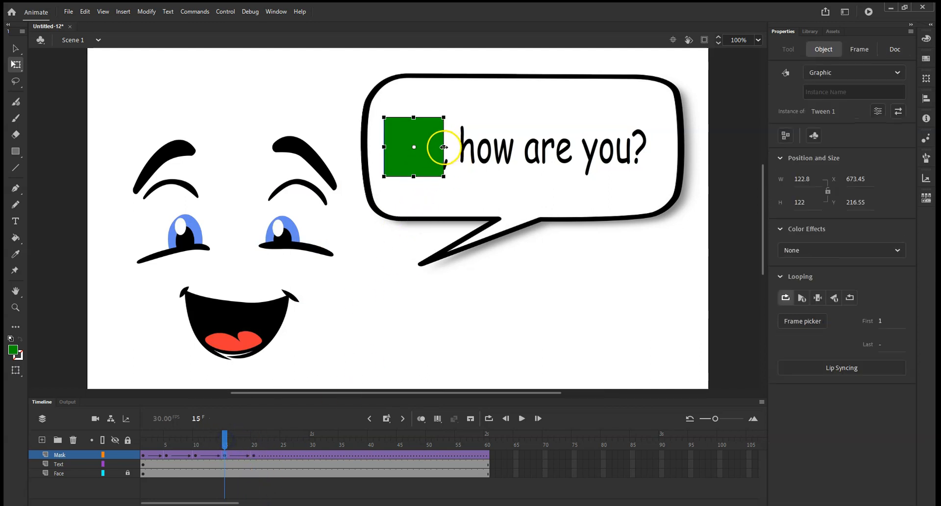
left_click_drag(445, 147, 448, 147)
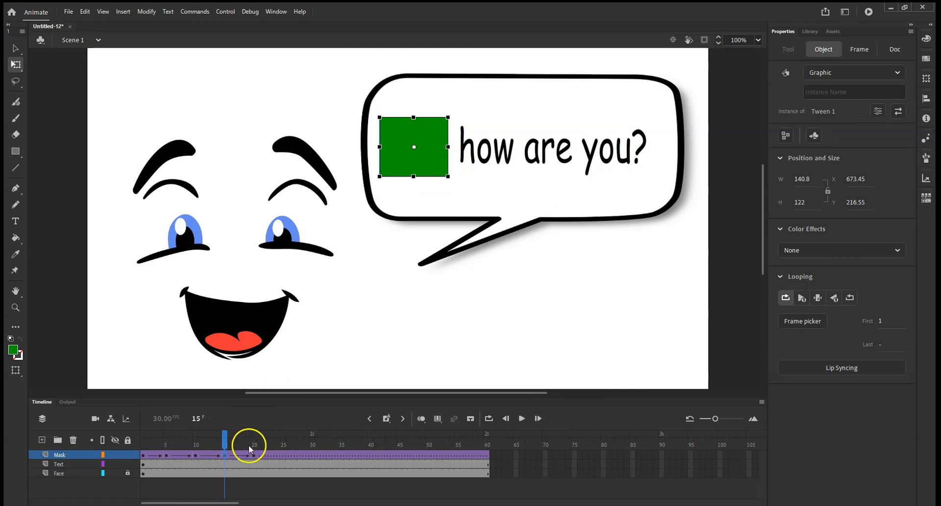
Step: At frame 20, widen and shift the mask rectangle to cover the text through the "h" of "how"
left_click(254, 443)
left_click(426, 229)
left_click(419, 144)
mouse_move(445, 147)
left_mouse_down()
mouse_move(476, 146)
mouse_move(461, 151)
left_mouse_up()
Step: Insert a Mask keyframe at frame 25 and widen the rectangle to about 282 px, covering "Hey, how"
left_click(283, 444)
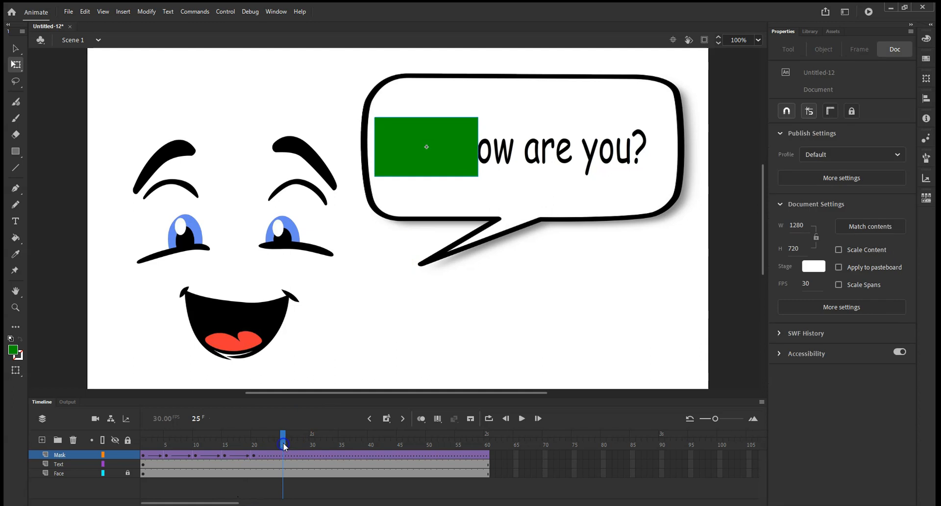
right_click(283, 457)
left_click(327, 215)
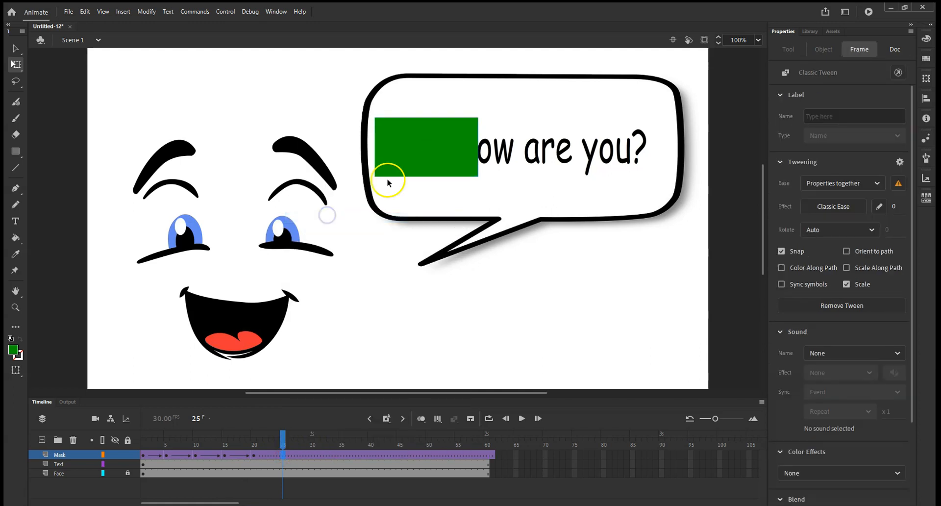
right_click(284, 455)
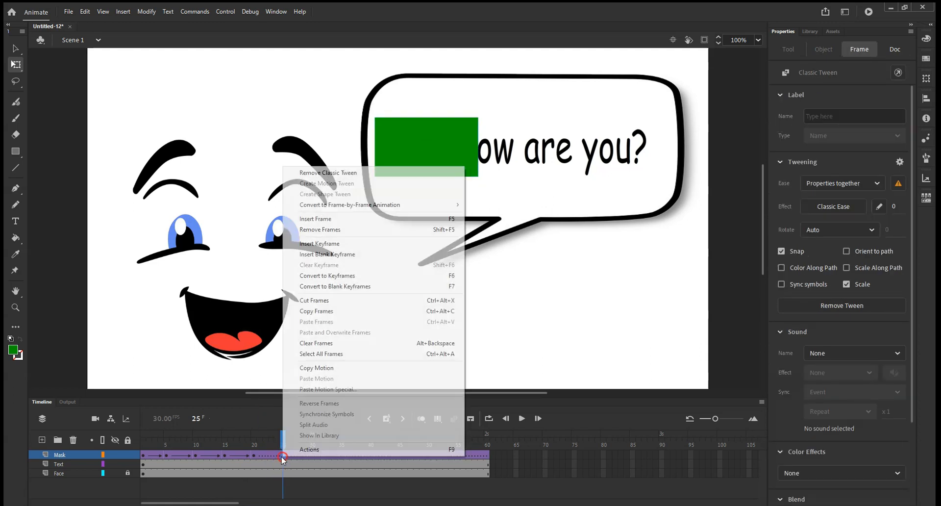
left_click(324, 245)
left_click_drag(461, 145, 505, 155)
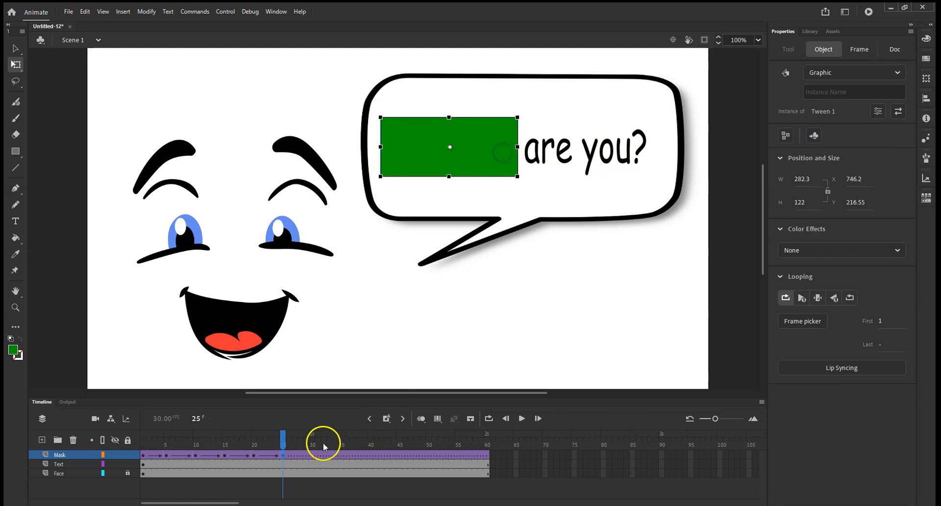
Step: Insert a Mask keyframe at frame 30 and widen the rectangle to about 369 px, covering "Hey, how ar"
left_click(313, 461)
left_click(313, 454)
right_click(314, 455)
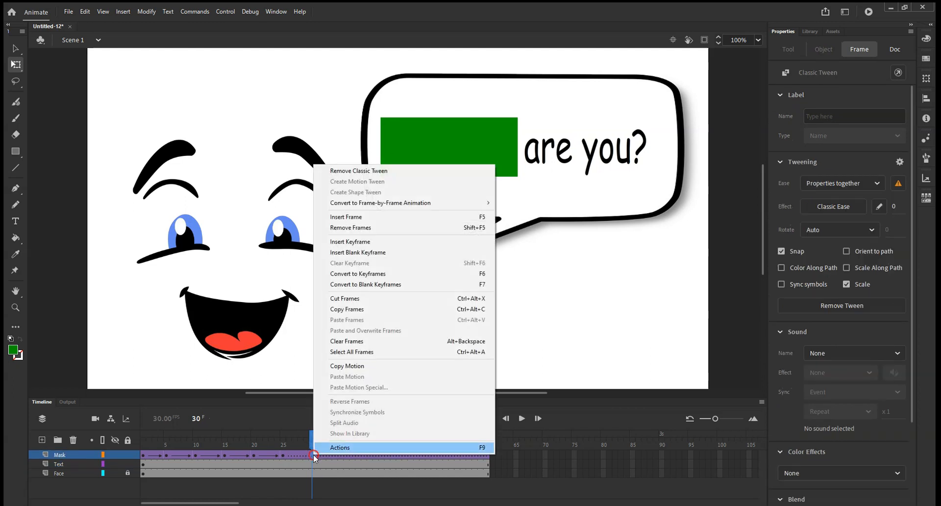
left_click(371, 242)
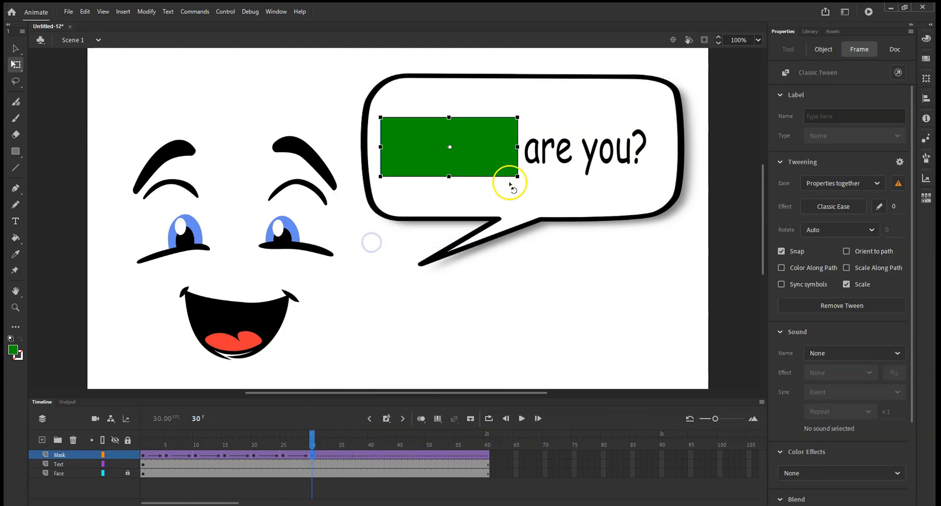
left_click_drag(518, 145, 532, 152)
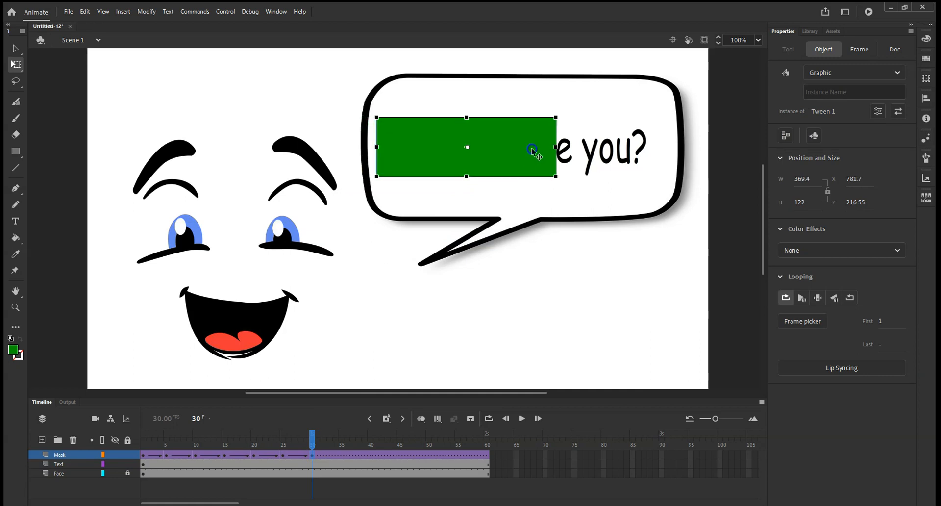
Step: Insert a Mask keyframe at frame 35 and widen the rectangle to about 412 px, covering "Hey, how are"
left_click(340, 454)
right_click(340, 454)
left_click(402, 241)
mouse_move(554, 146)
left_mouse_down()
mouse_move(566, 148)
mouse_move(561, 156)
left_mouse_up()
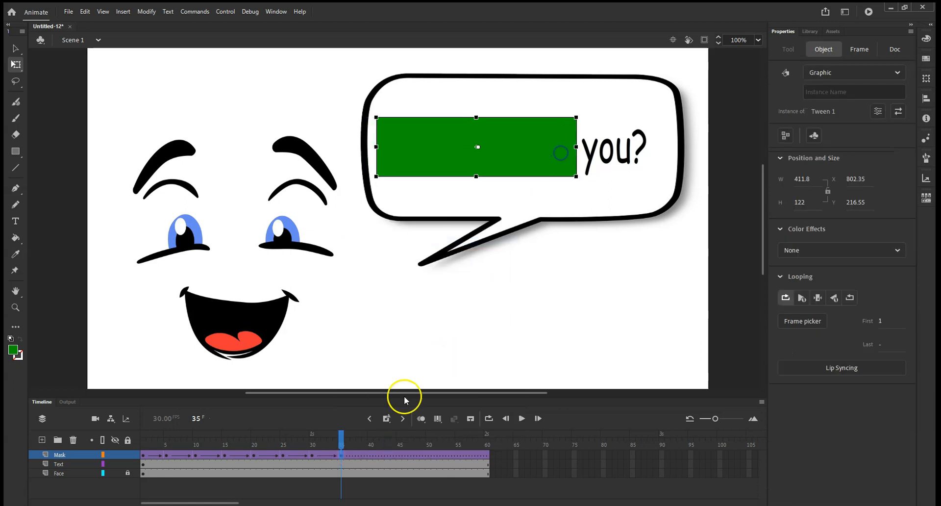
Step: Insert a Mask keyframe at frame 40 and widen the rectangle to about 465 px, covering the "y" of "you"
left_click(370, 455)
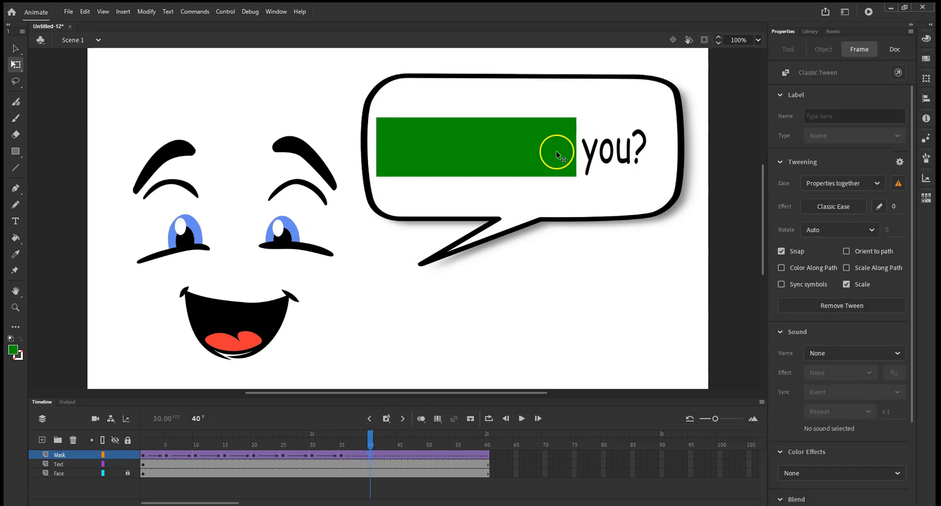
right_click(371, 456)
left_click(425, 241)
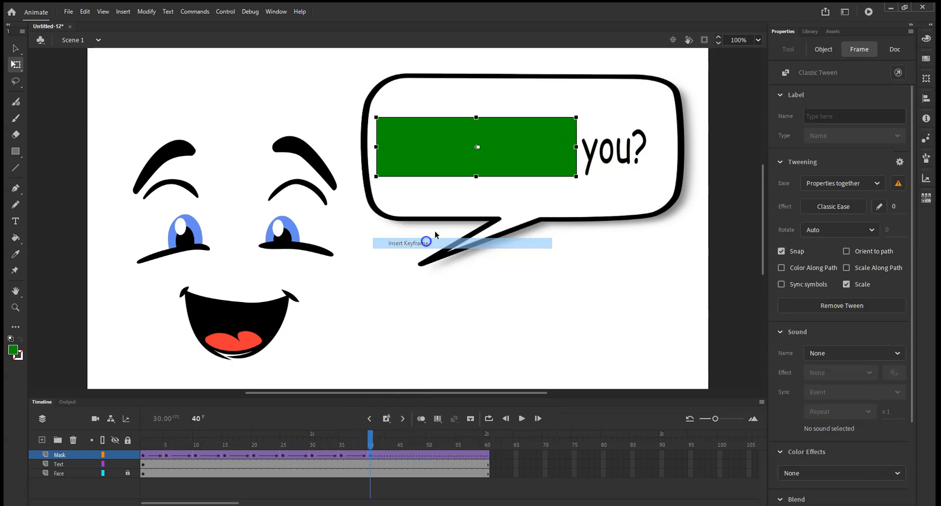
left_click_drag(575, 147, 598, 148)
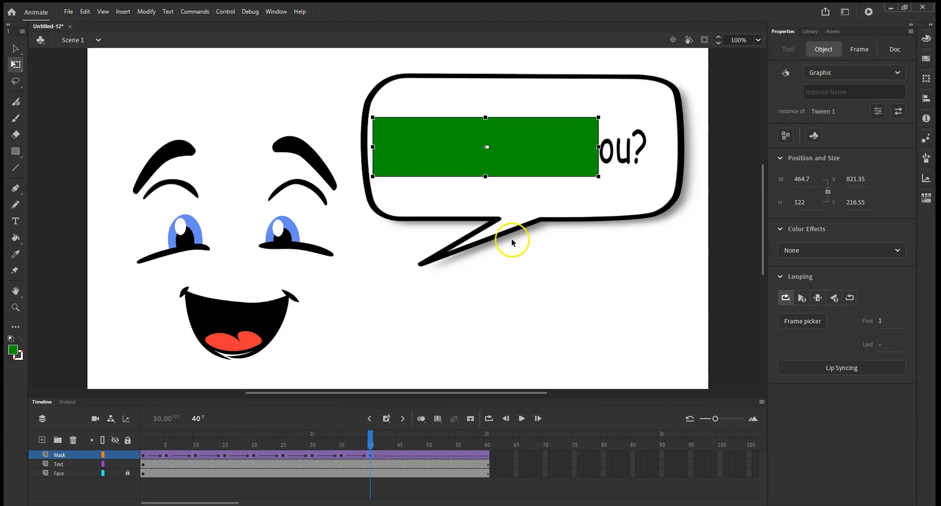
Step: Insert a Mask keyframe at frame 45 and widen the rectangle to about 479 px, shifted to cover text through "yo"
left_click(401, 455)
right_click(401, 454)
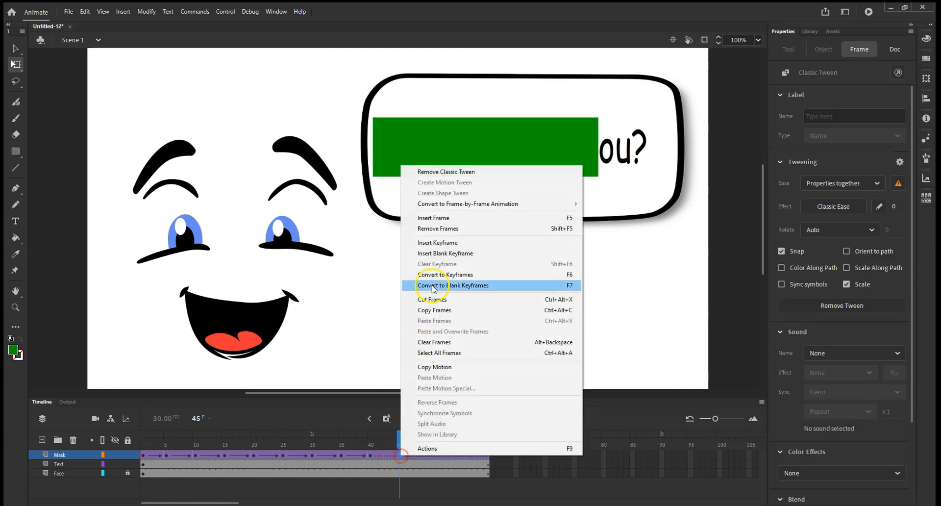
left_click(451, 243)
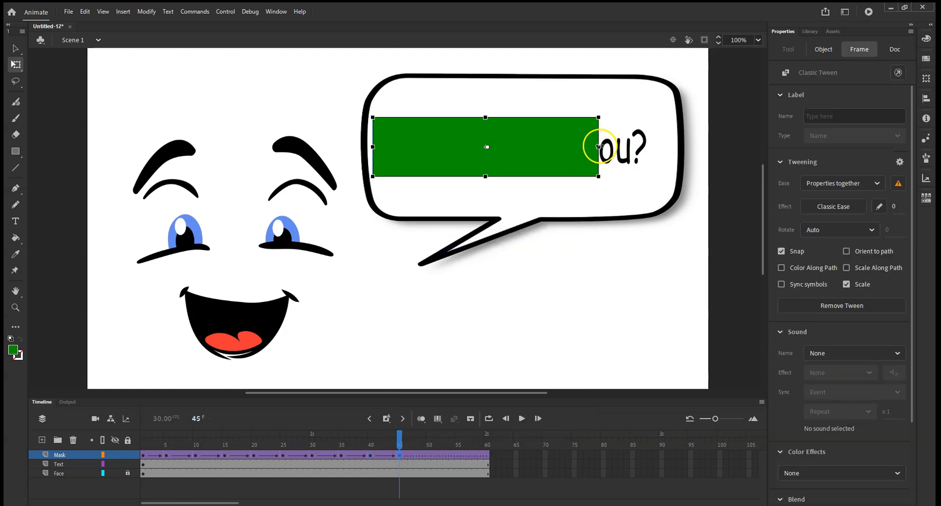
mouse_move(598, 147)
left_mouse_down()
mouse_move(625, 146)
mouse_move(590, 152)
left_mouse_up()
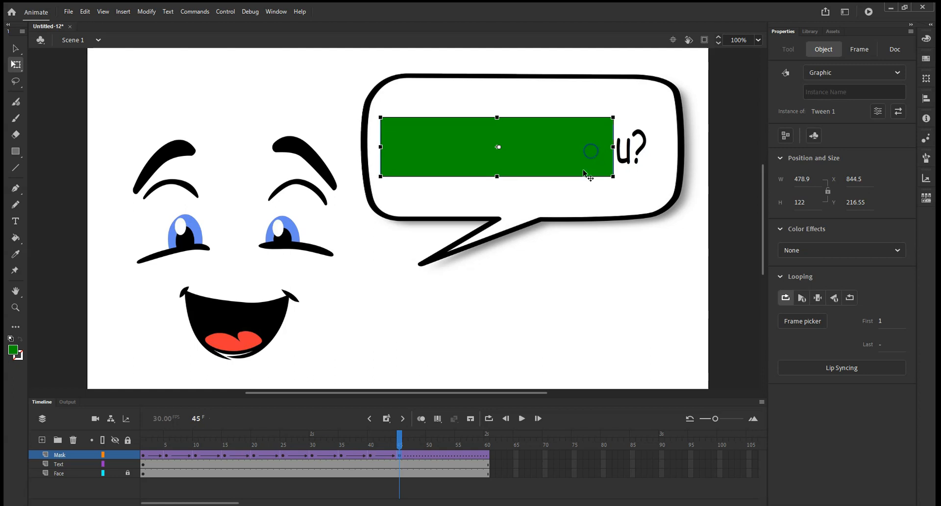
Step: Insert a Mask keyframe at frame 50 and widen the rectangle to about 534 px, covering everything except the question mark
left_click(430, 455)
right_click(429, 455)
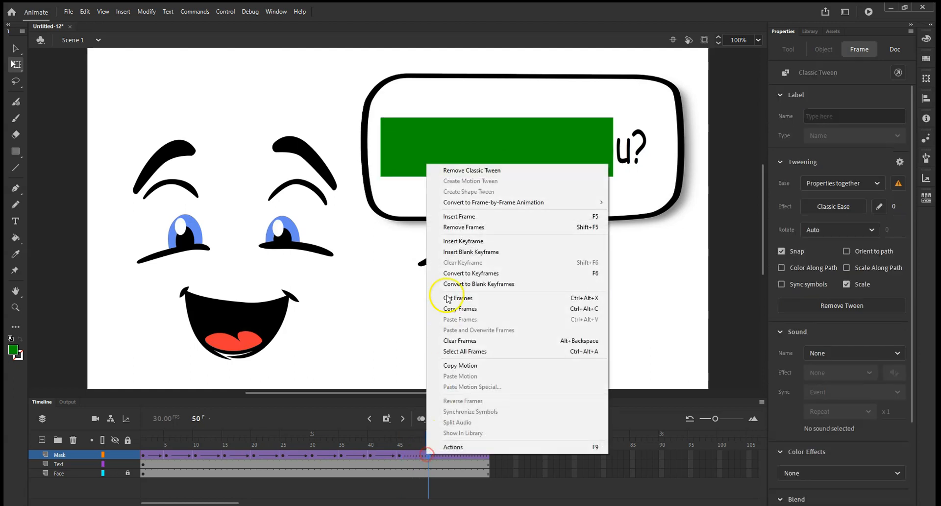
left_click(459, 242)
mouse_move(613, 147)
left_mouse_down()
mouse_move(627, 147)
mouse_move(615, 154)
left_mouse_up()
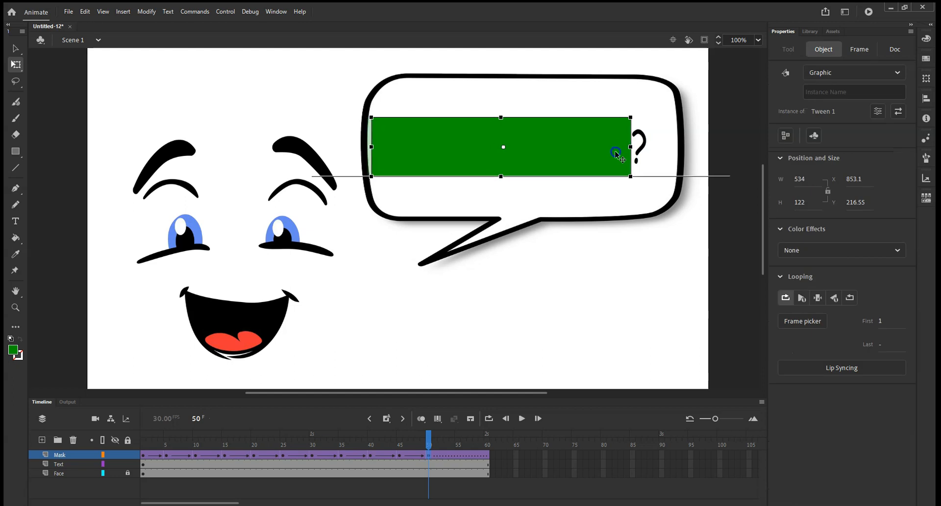
Step: Insert a Mask keyframe at frame 55 and widen the rectangle to about 582 px, covering the whole sentence
left_click(460, 457)
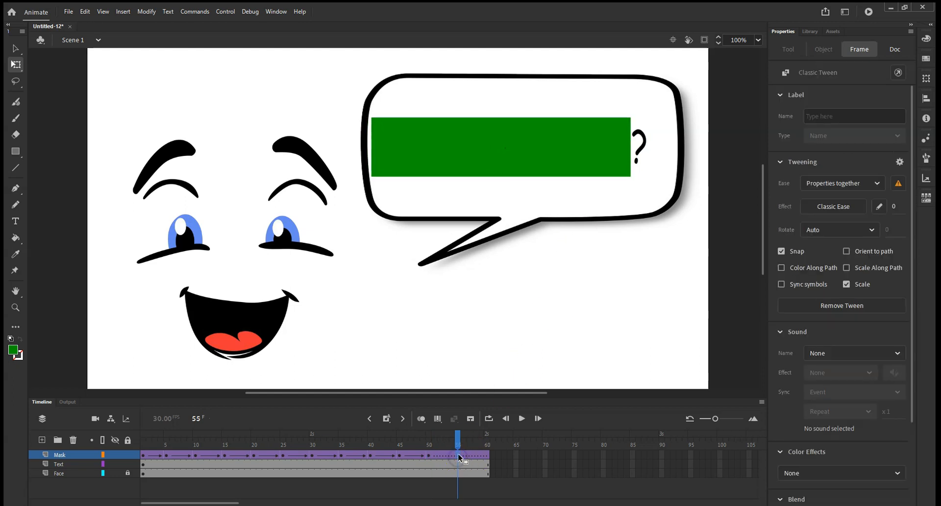
right_click(457, 454)
left_click(497, 242)
mouse_move(630, 147)
left_mouse_down()
mouse_move(645, 147)
mouse_move(631, 157)
left_mouse_up()
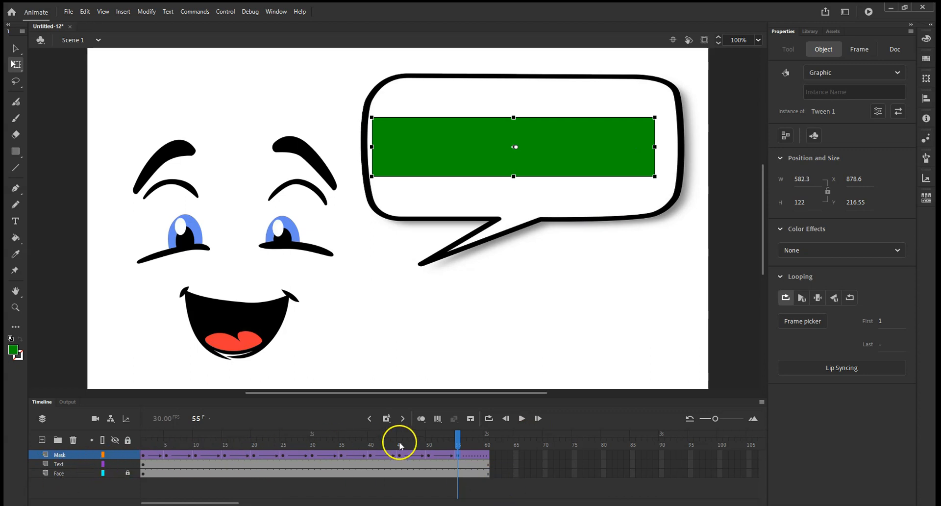
Step: Return to frame 1 and convert the Mask layer into a mask over the Text layer
left_click_drag(460, 441, 146, 465)
left_click(137, 455)
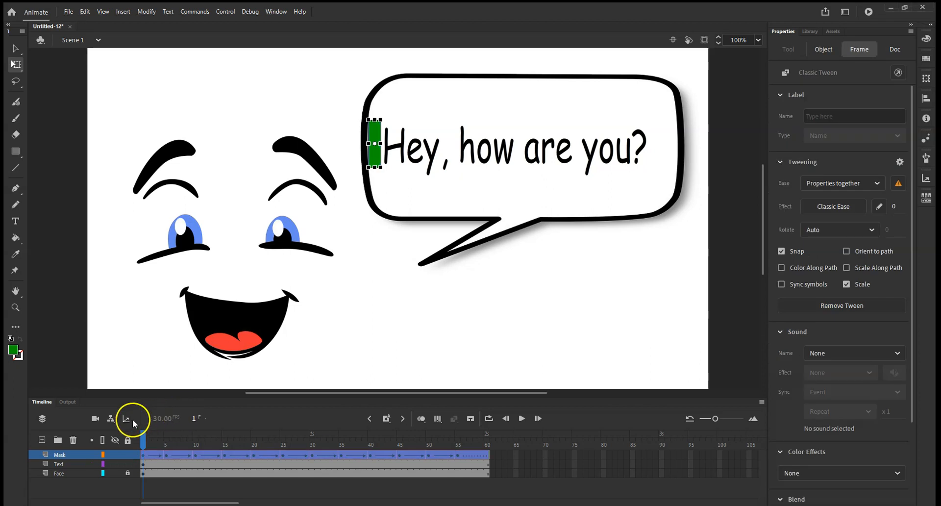
right_click(57, 453)
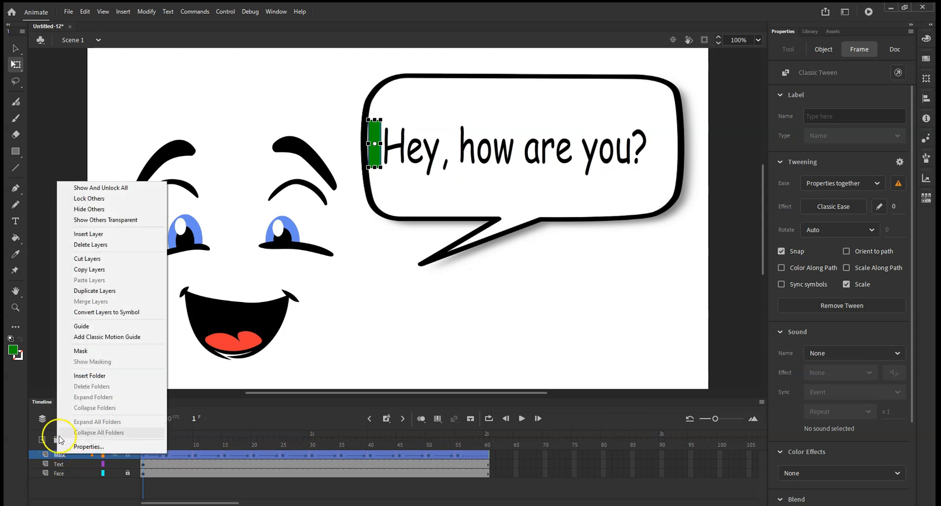
left_click(79, 351)
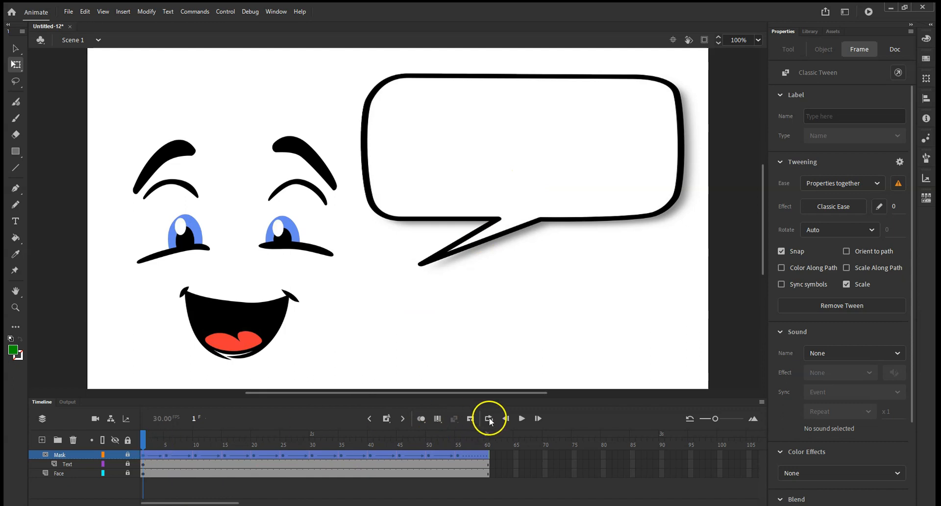
Step: Play the animation from frame 1 several times and check how the mask reveals the speech bubble text
left_click(521, 418)
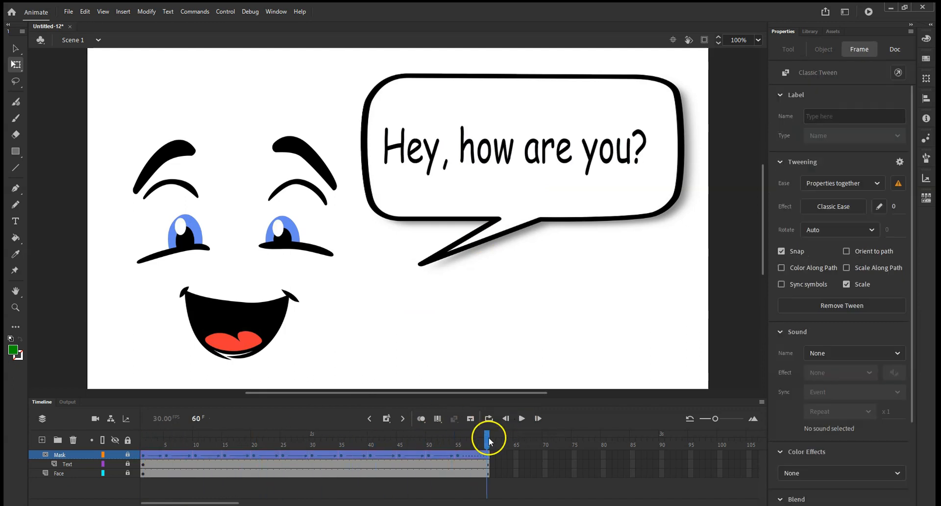
left_click_drag(488, 447, 140, 478)
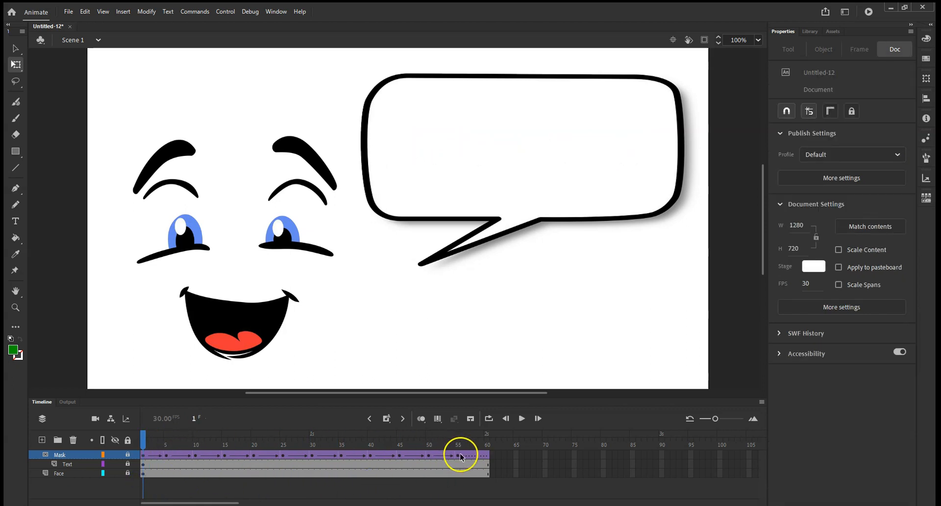
left_click(430, 456)
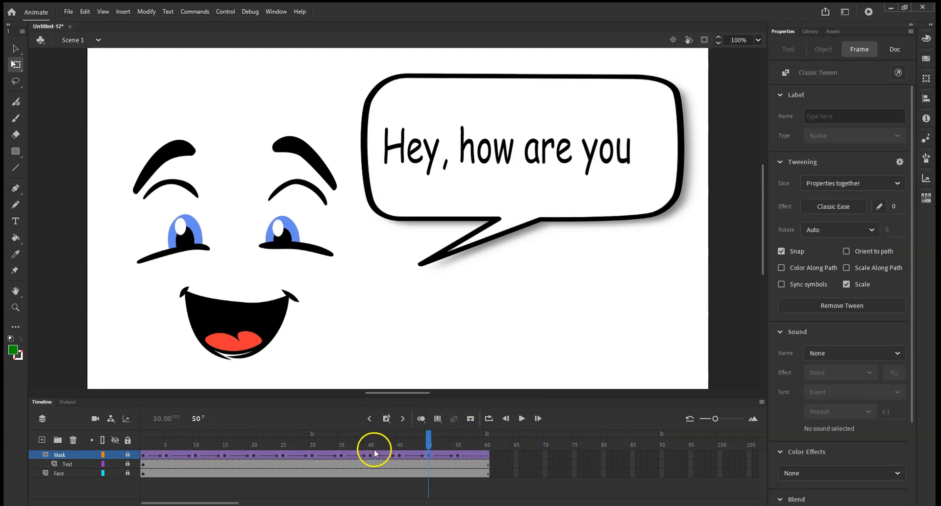
left_click_drag(431, 441, 103, 455)
left_click(449, 418)
left_click(522, 418)
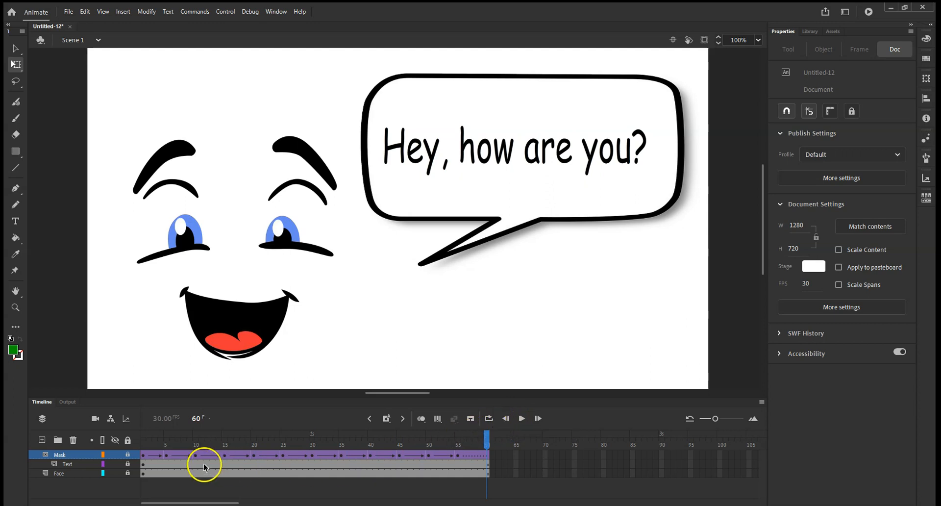
left_click_drag(488, 441, 154, 457)
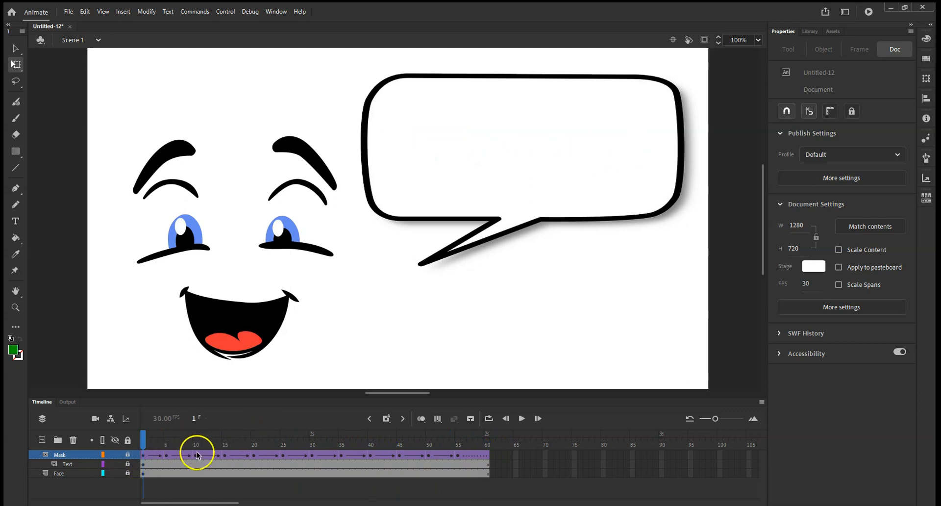
left_click(526, 425)
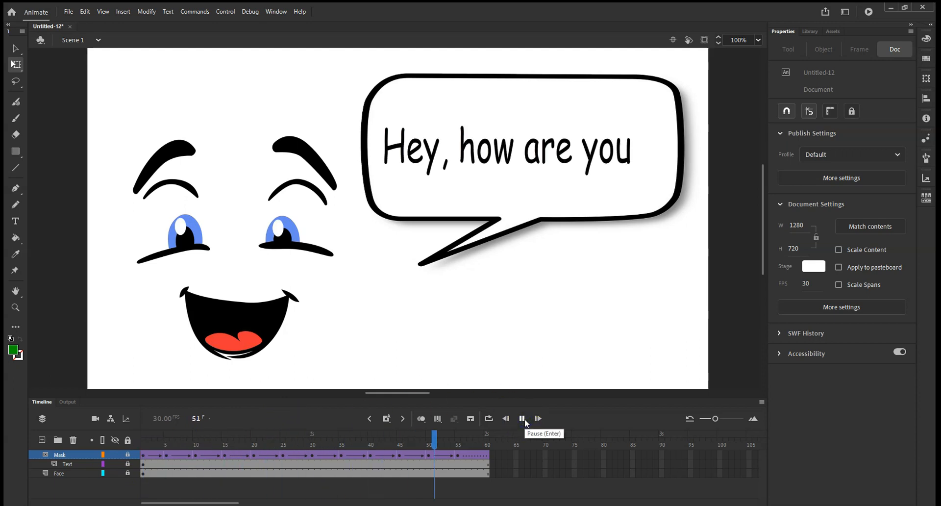
mouse_move(488, 437)
left_mouse_down()
mouse_move(113, 441)
mouse_move(501, 440)
left_mouse_up()
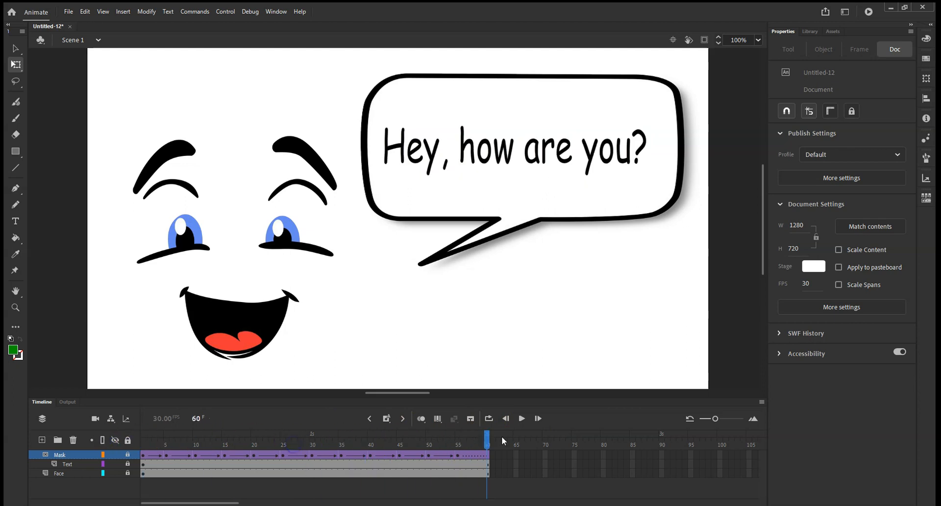